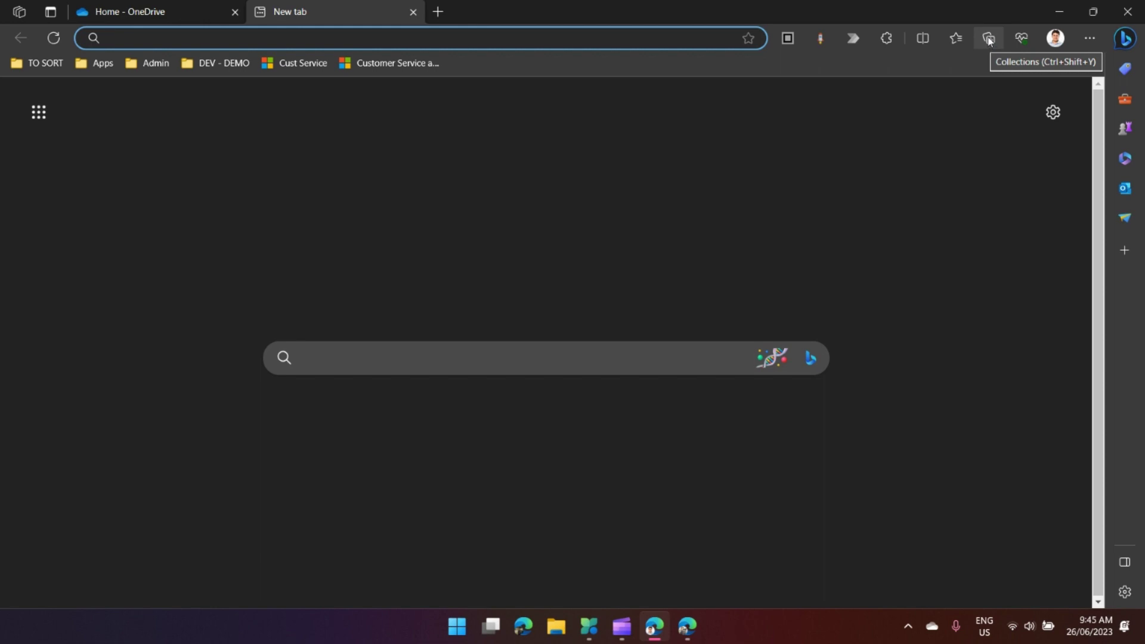
{"action": "left_click", "coordinate": [989, 39]}
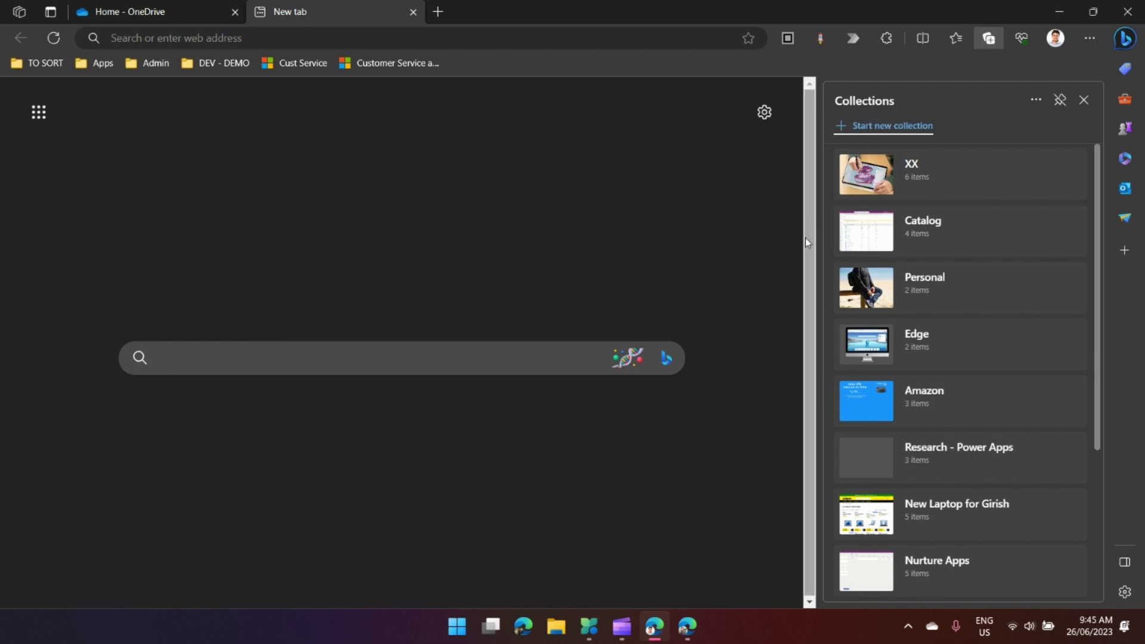
{"action": "mouse_move", "coordinate": [855, 416]}
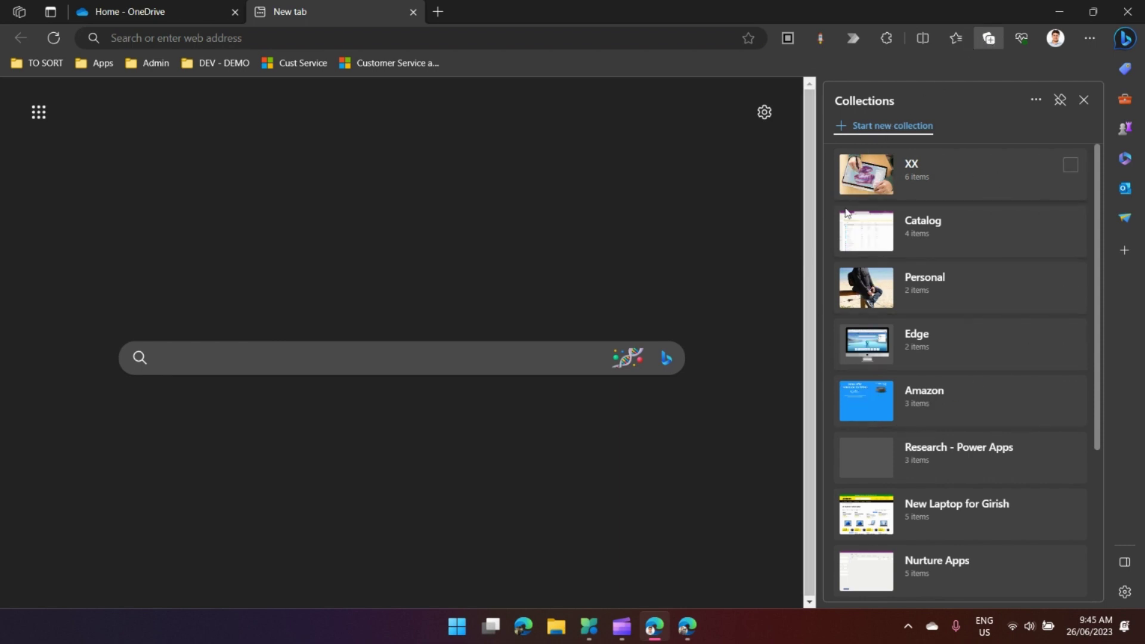
{"action": "mouse_move", "coordinate": [1023, 159]}
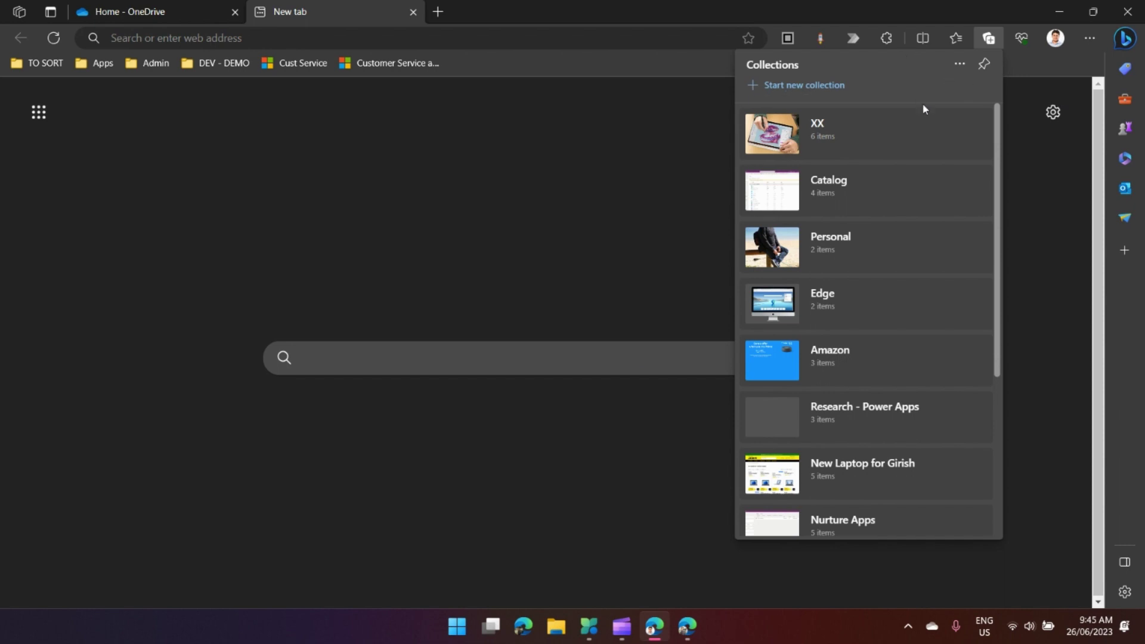
{"action": "left_click", "coordinate": [984, 64]}
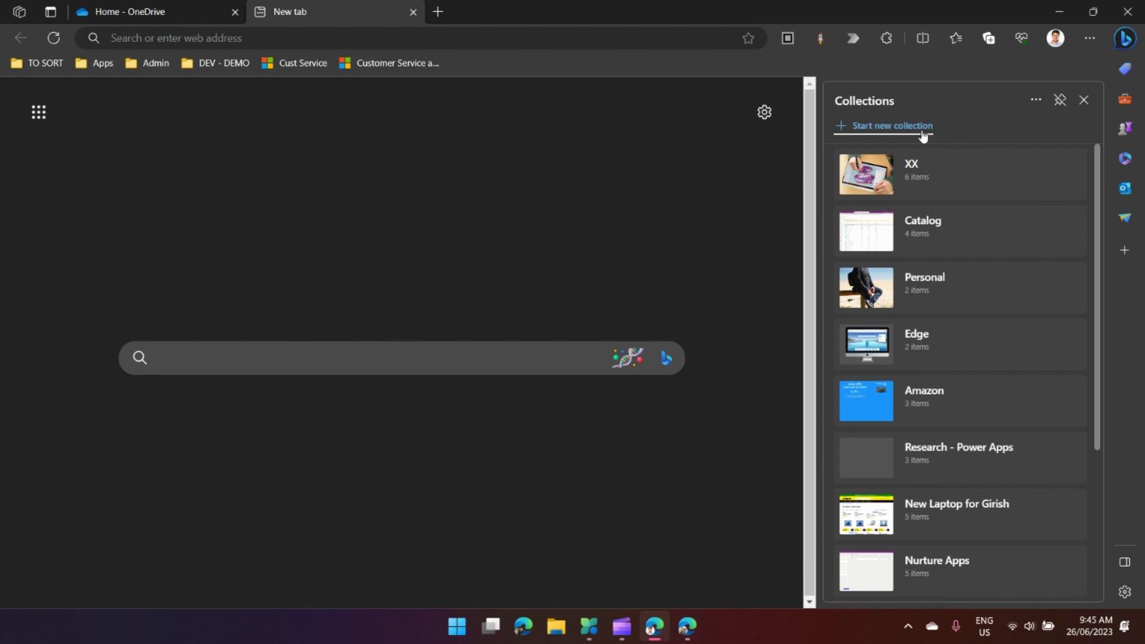
{"action": "left_click", "coordinate": [1084, 101]}
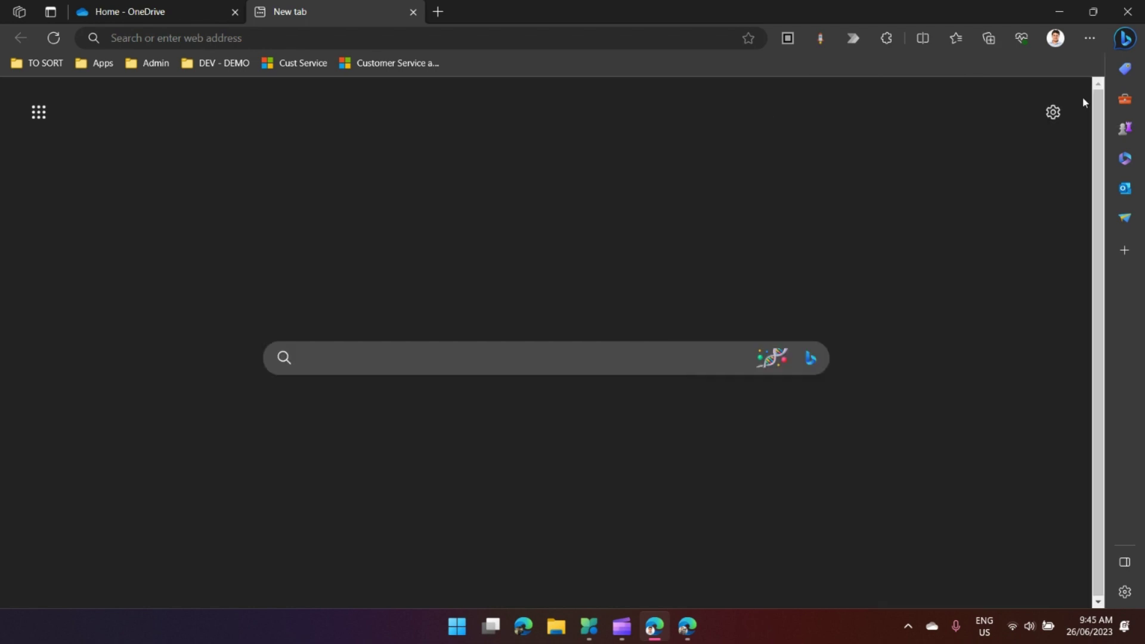
{"action": "left_click", "coordinate": [993, 39]}
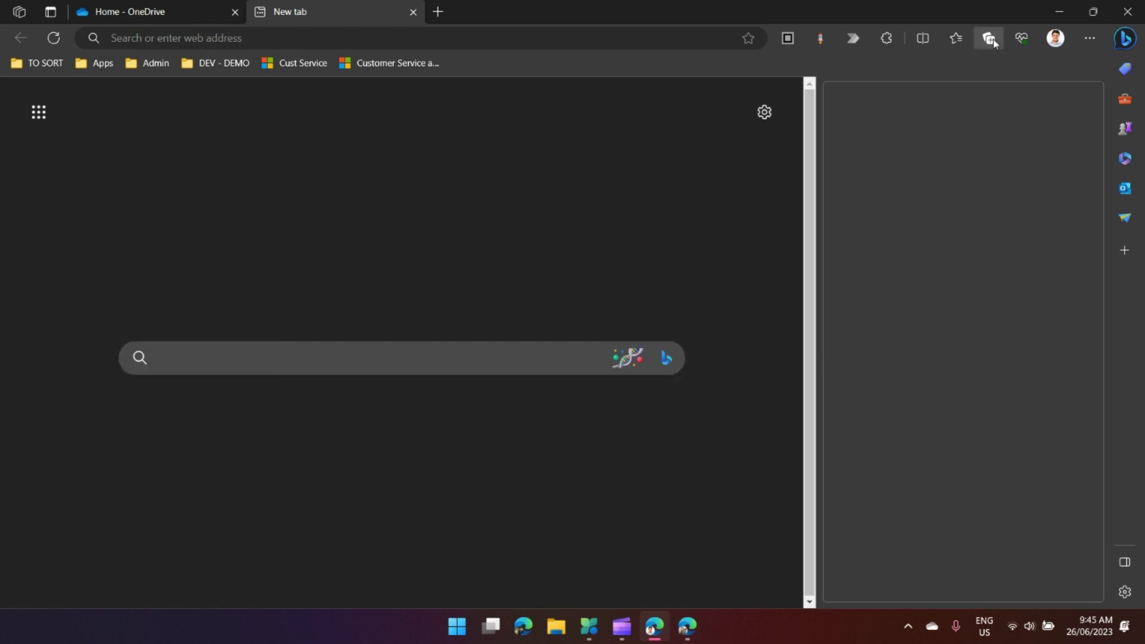
{"action": "left_click", "coordinate": [1041, 101]}
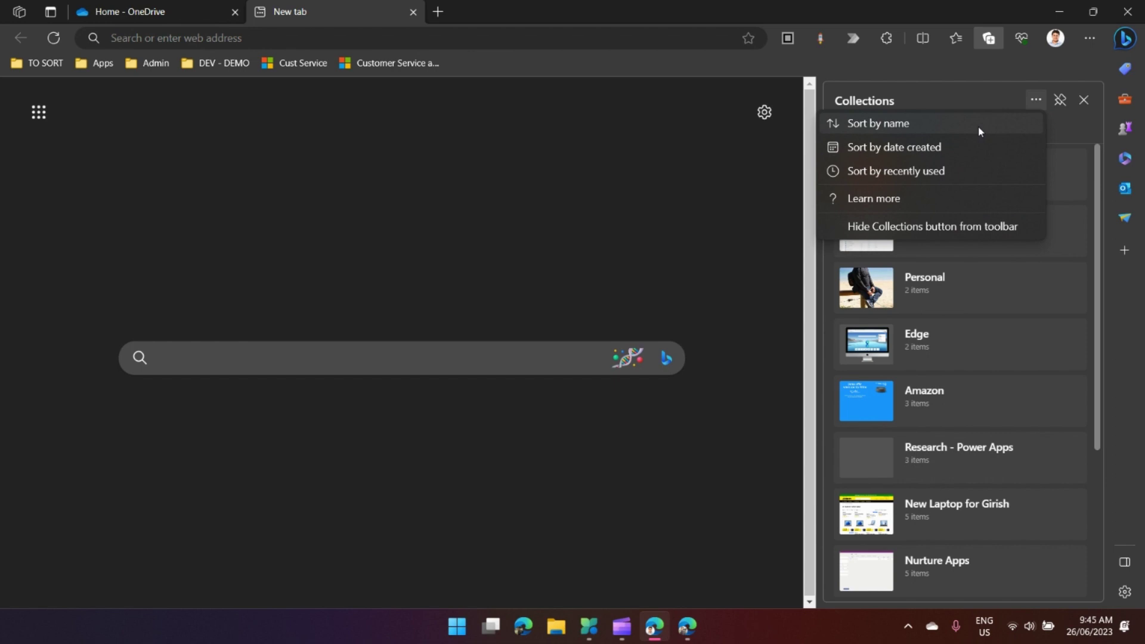
Open and close the collections sorting options without changing the order.
{"action": "left_click", "coordinate": [974, 100]}
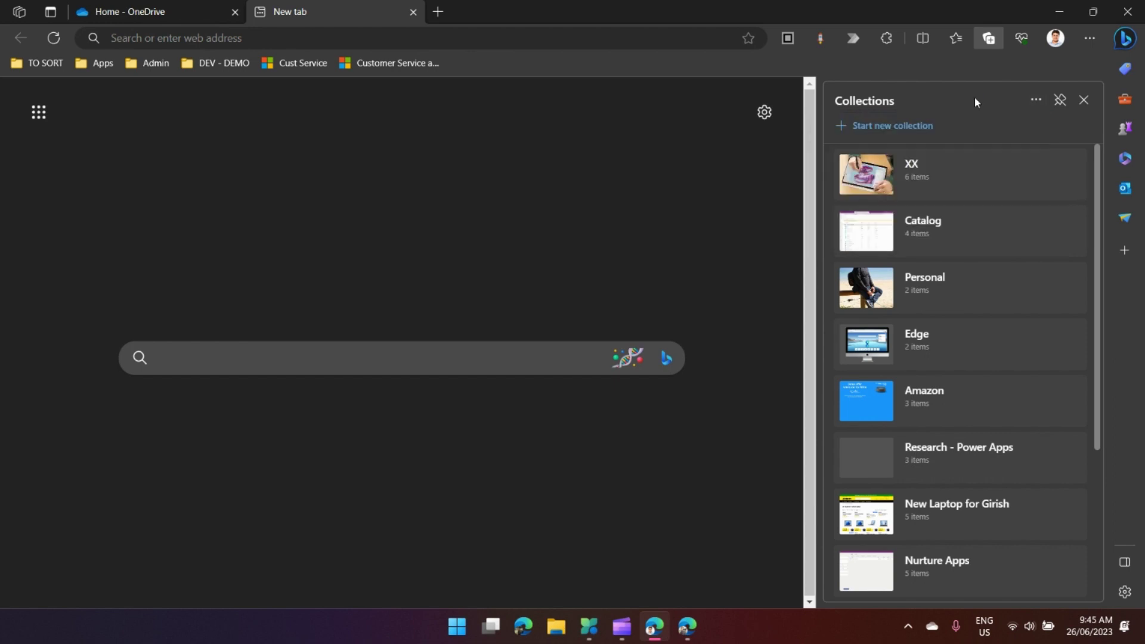
{"action": "left_click", "coordinate": [1045, 111]}
{"action": "left_click", "coordinate": [996, 92]}
Start a new collection and name it 'Visit to California', fixing a typo.
{"action": "left_click", "coordinate": [908, 126]}
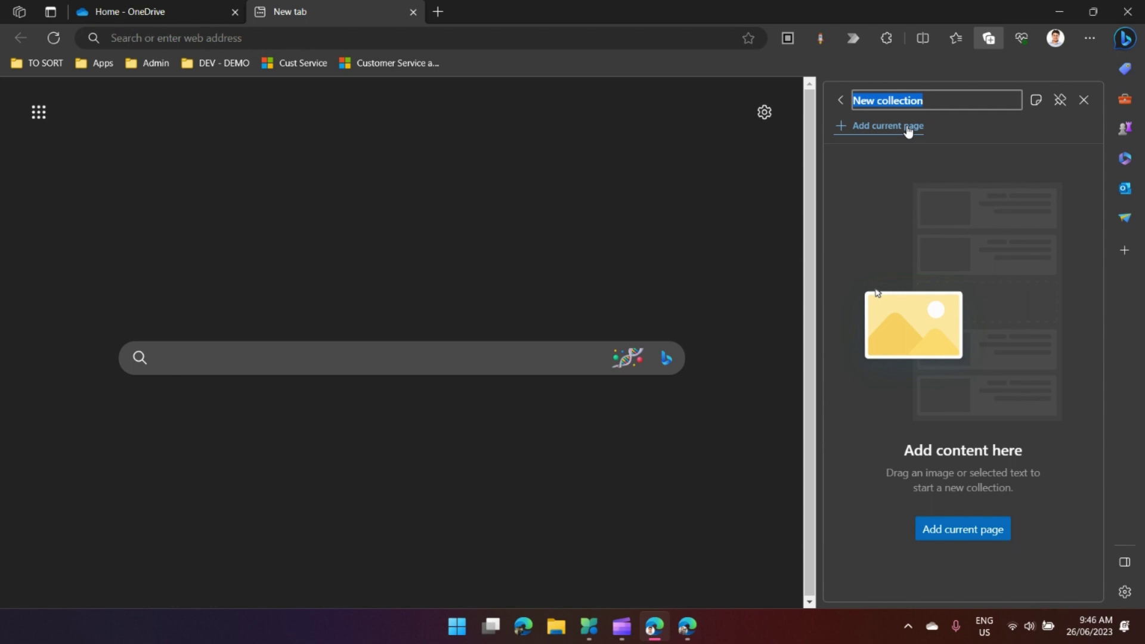
{"action": "type", "text": "V"}
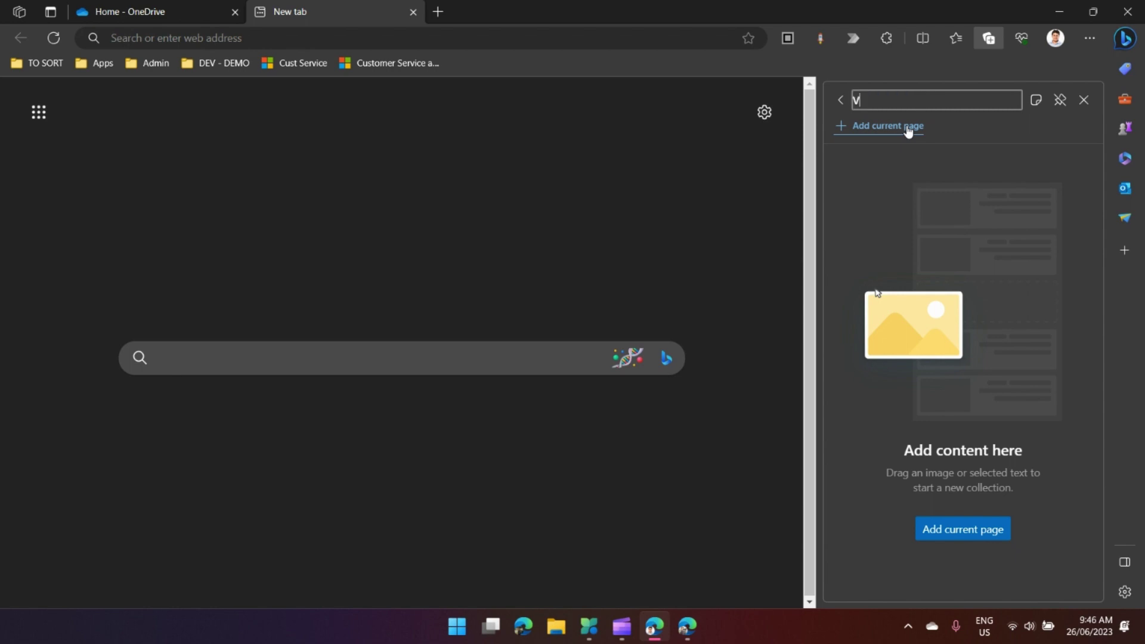
{"action": "type", "text": "isit to C"}
{"action": "type", "text": "alifor"}
{"action": "type", "text": "nia"}
{"action": "key", "text": "BackSpace"}
{"action": "type", "text": "ia"}
{"action": "key", "text": "Tab"}
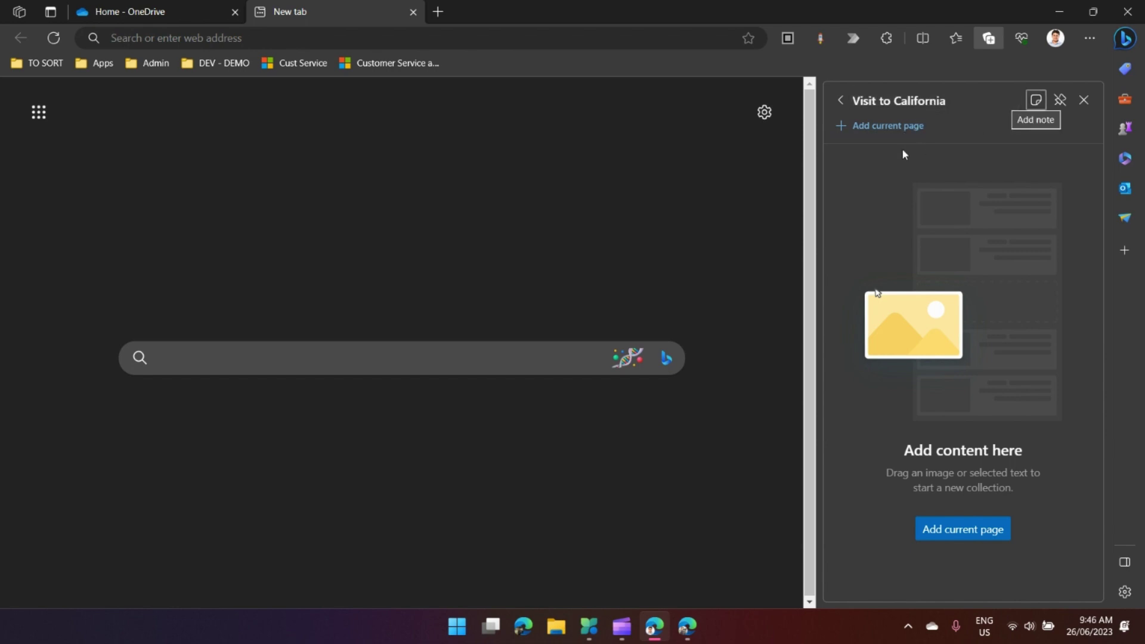
Go to Google and search for 'places to see in california'.
{"action": "left_click", "coordinate": [319, 39]}
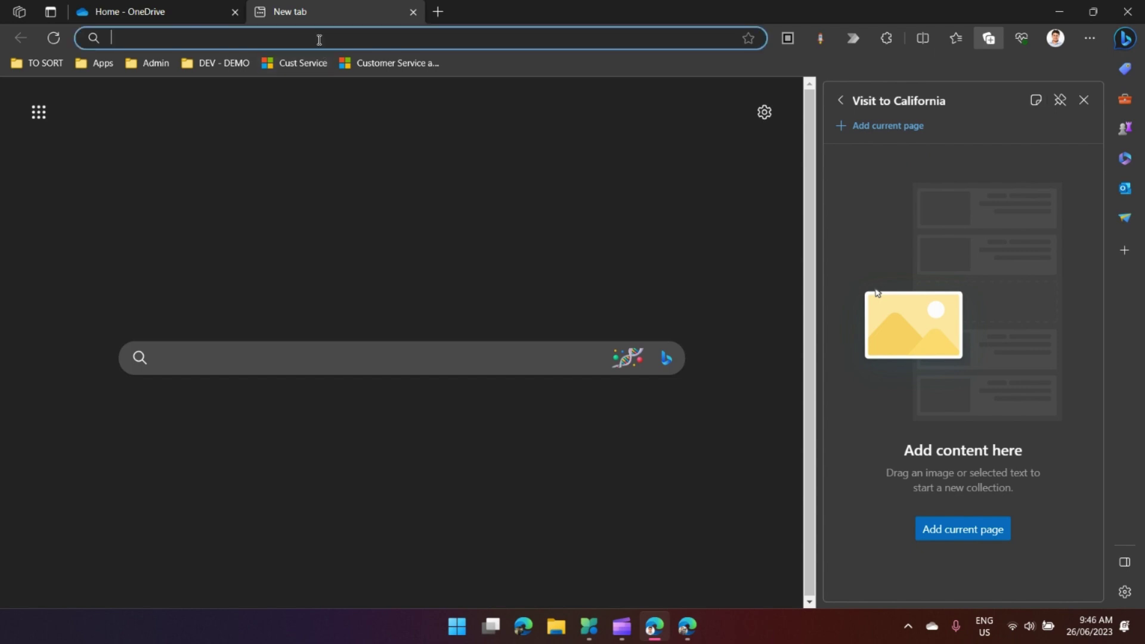
{"action": "type", "text": "goo"}
{"action": "key", "text": "Return"}
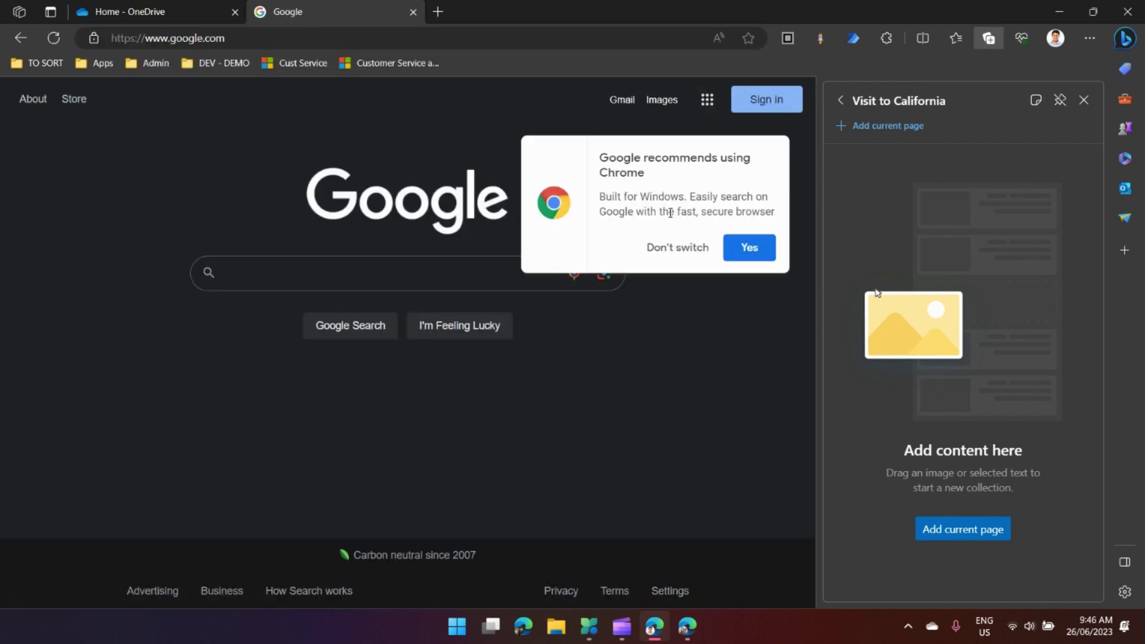
{"action": "left_click", "coordinate": [713, 247]}
{"action": "left_click", "coordinate": [476, 276]}
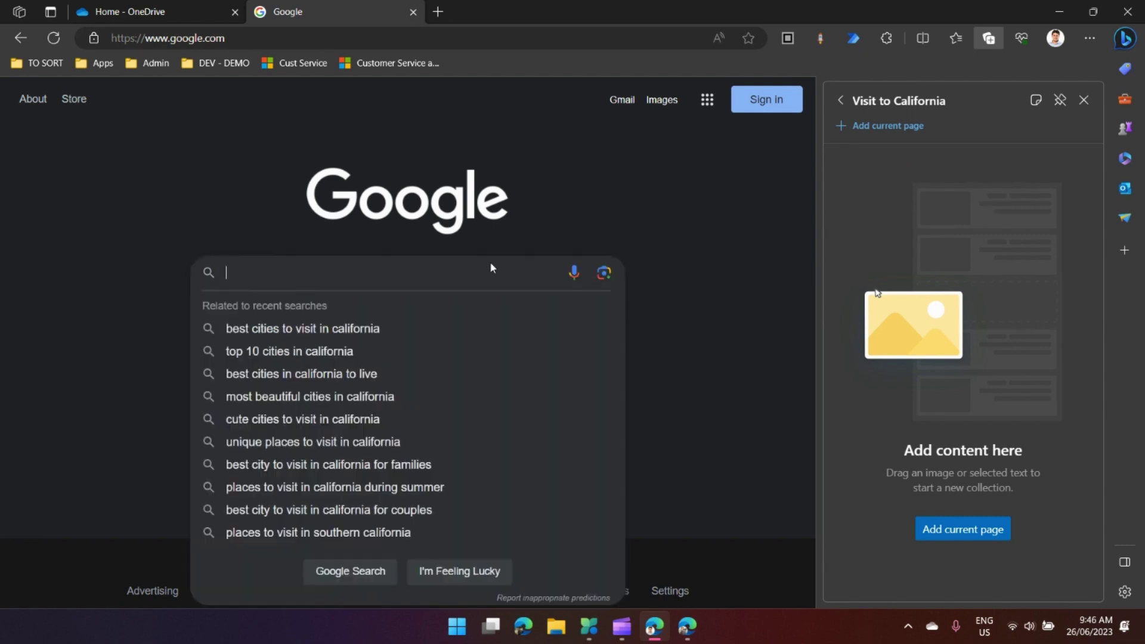
{"action": "type", "text": "places to see in"}
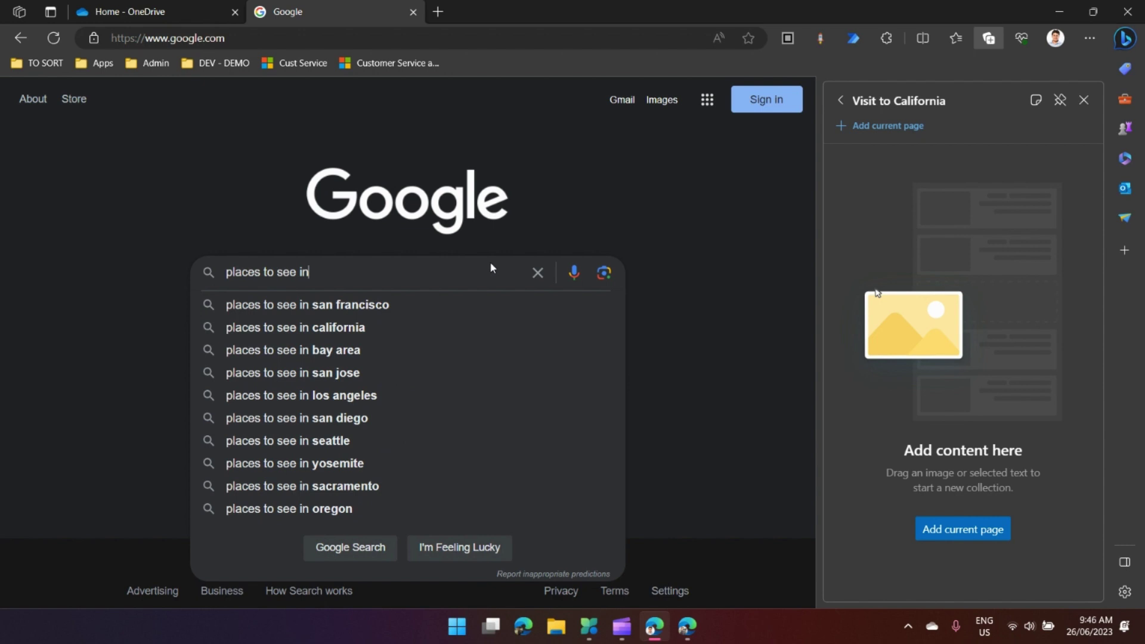
{"action": "left_click", "coordinate": [353, 328]}
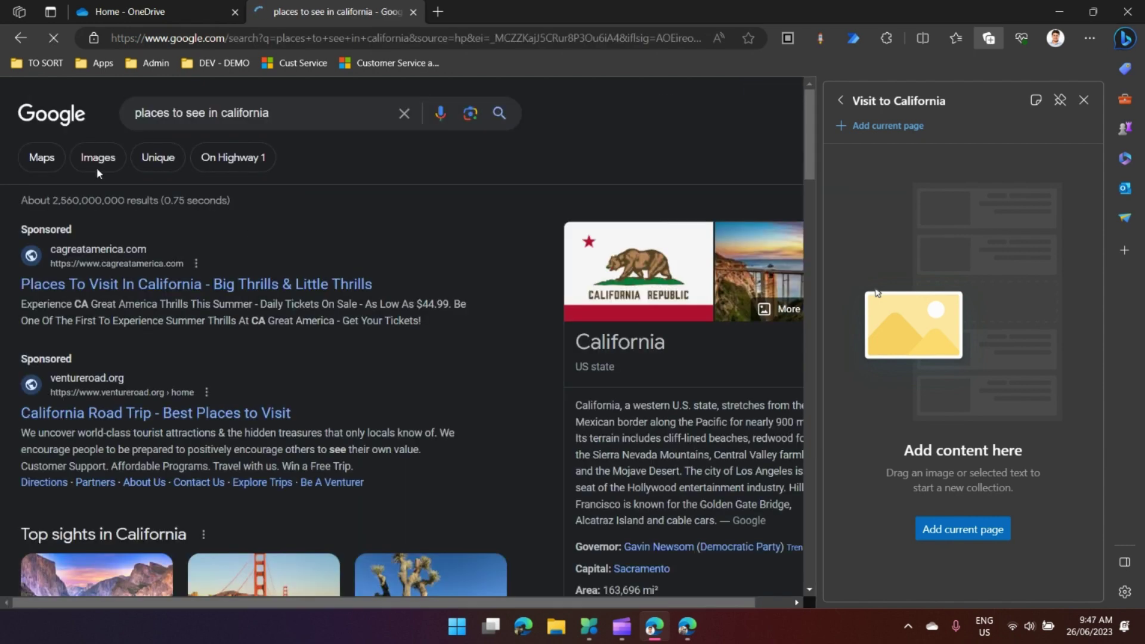
Open the Great America and California Road Trip ads in new tabs.
{"action": "right_click", "coordinate": [280, 289]}
{"action": "left_click", "coordinate": [324, 294]}
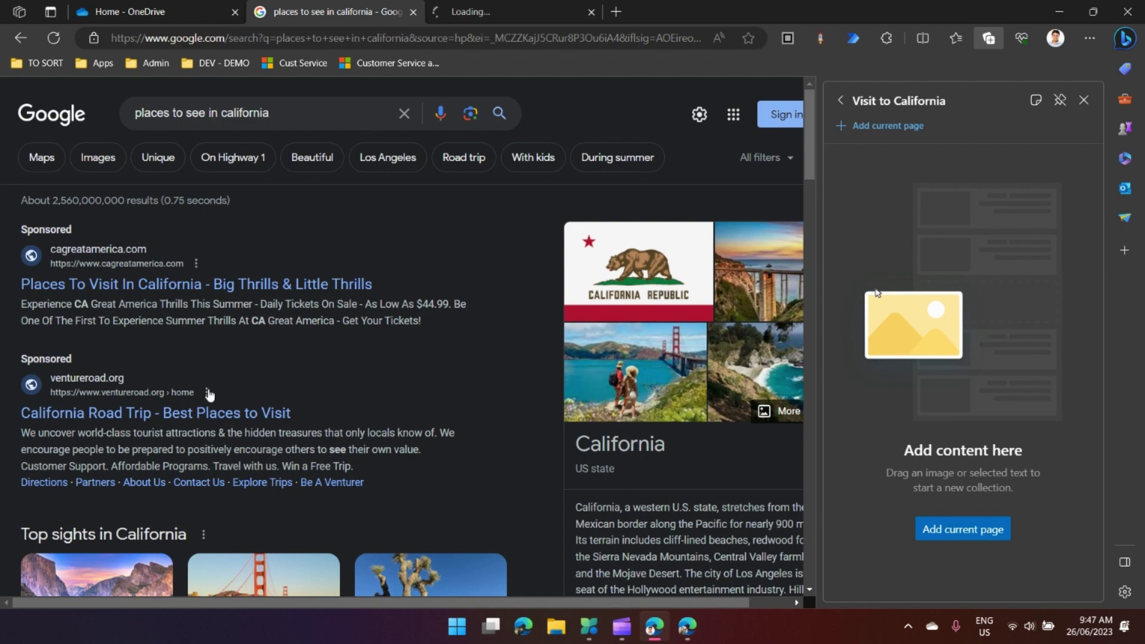
{"action": "right_click", "coordinate": [216, 416]}
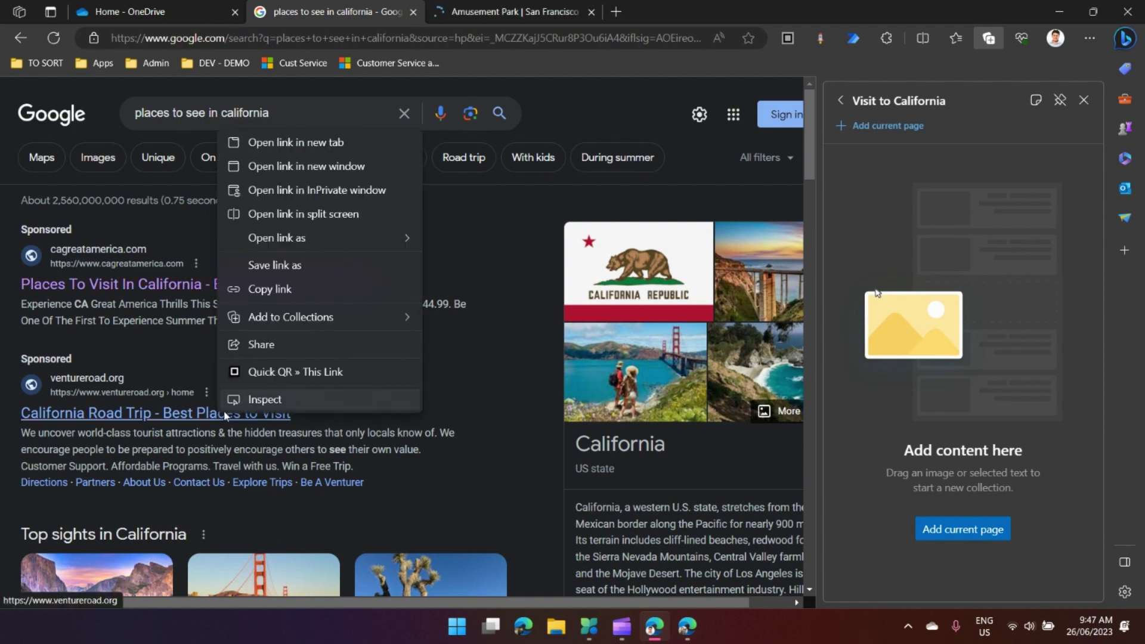
{"action": "left_click", "coordinate": [389, 144]}
Browse the Great America and Venture Road pages, ending on Great America.
{"action": "left_click", "coordinate": [490, 12]}
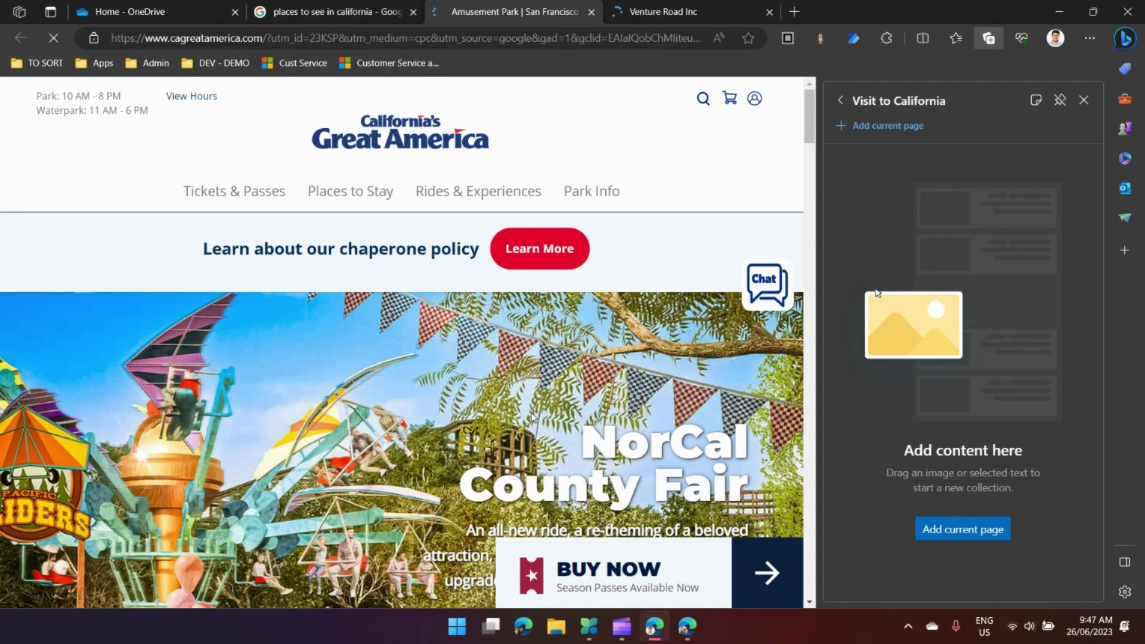
{"action": "scroll", "coordinate": [531, 416], "scroll_direction": "down", "scroll_amount": 10}
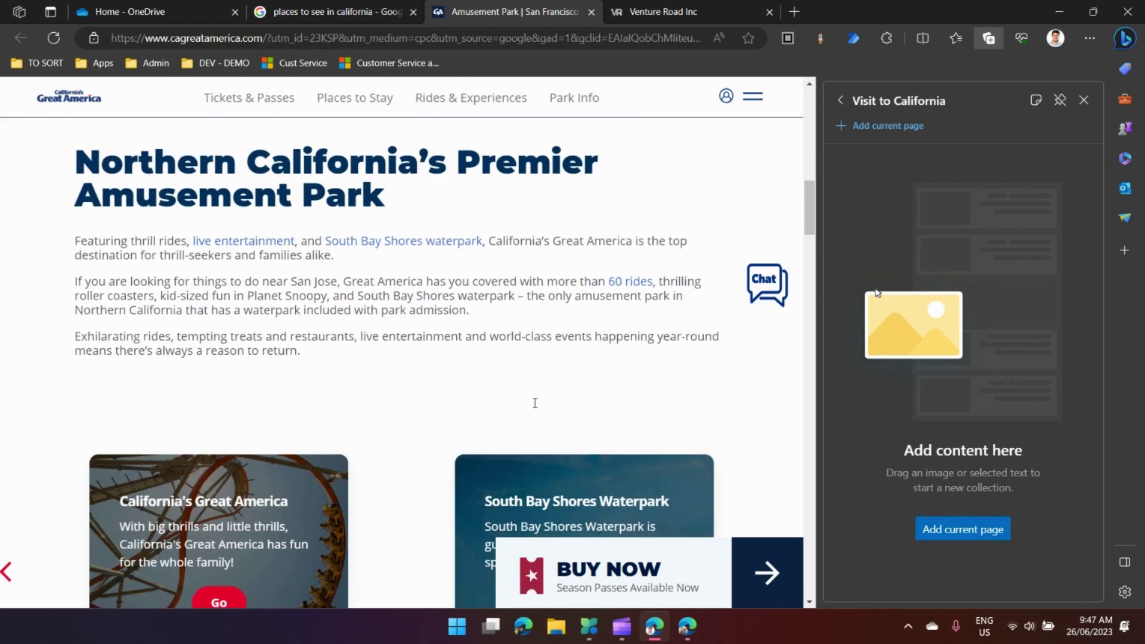
{"action": "scroll", "coordinate": [535, 404], "scroll_direction": "down", "scroll_amount": 2}
{"action": "left_click", "coordinate": [682, 12]}
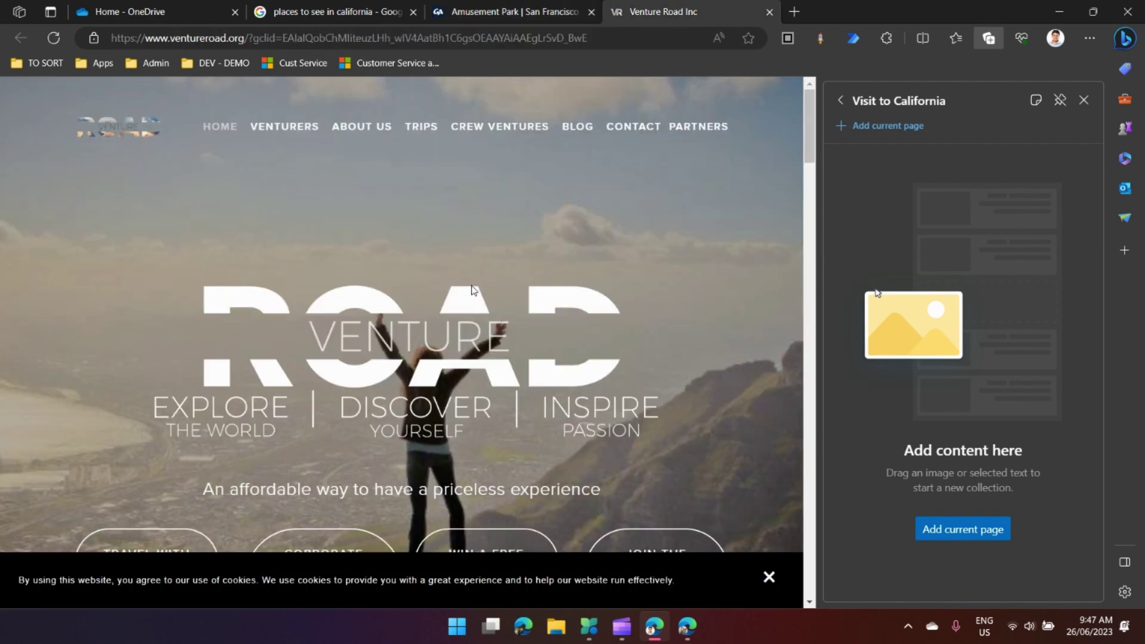
{"action": "scroll", "coordinate": [473, 291], "scroll_direction": "down", "scroll_amount": 10}
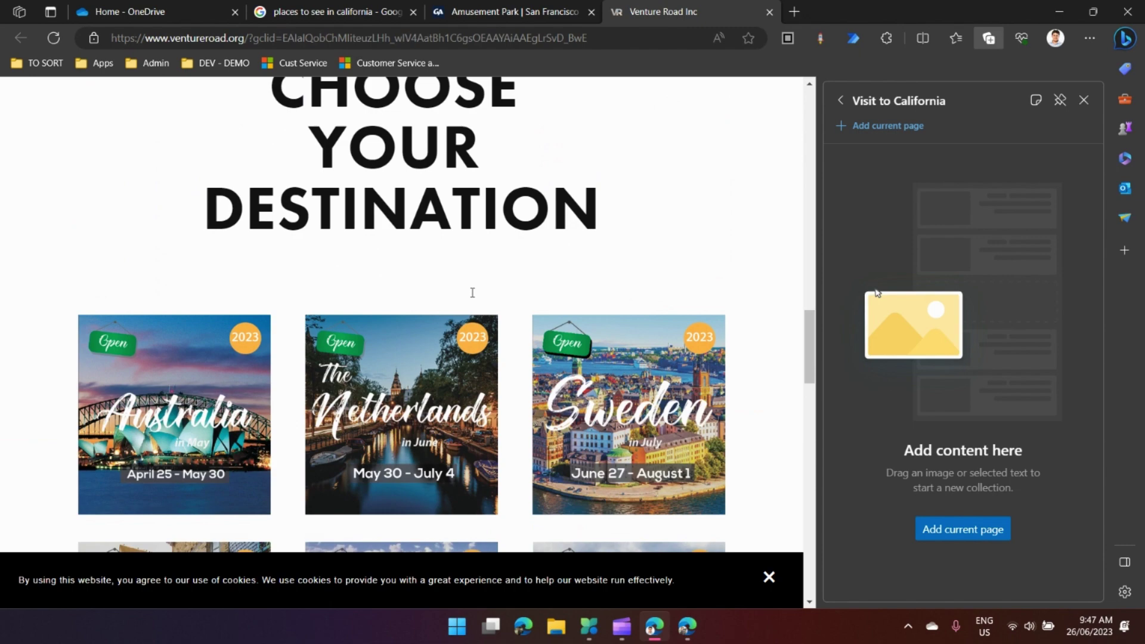
{"action": "scroll", "coordinate": [472, 292], "scroll_direction": "down", "scroll_amount": 4}
{"action": "scroll", "coordinate": [472, 298], "scroll_direction": "up", "scroll_amount": 8}
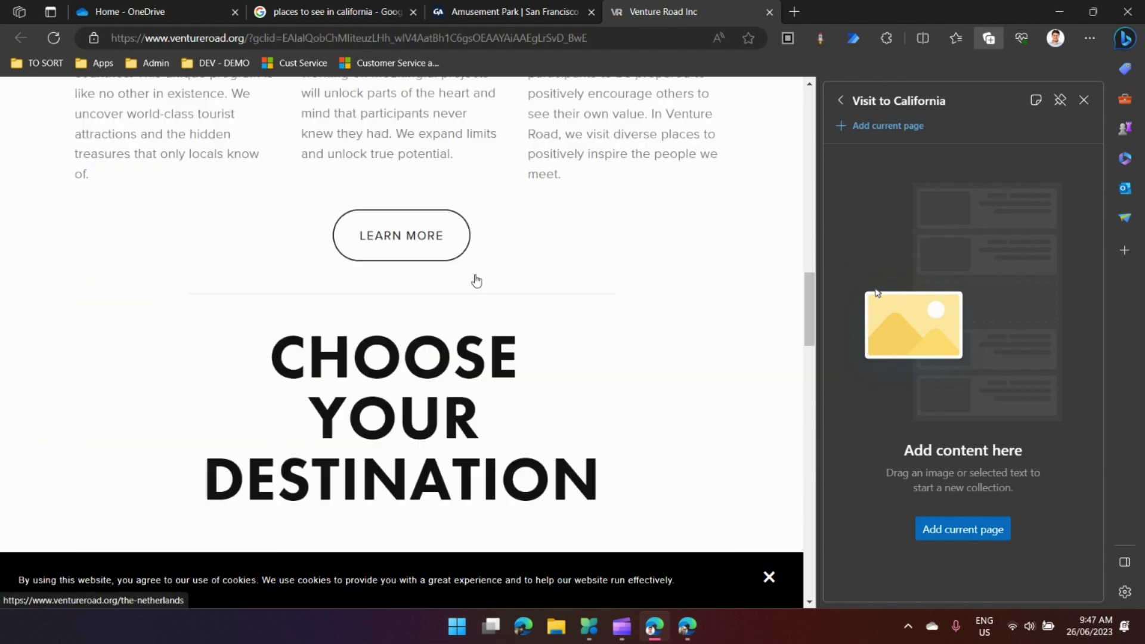
{"action": "scroll", "coordinate": [476, 278], "scroll_direction": "up", "scroll_amount": 7}
{"action": "left_click", "coordinate": [531, 9]}
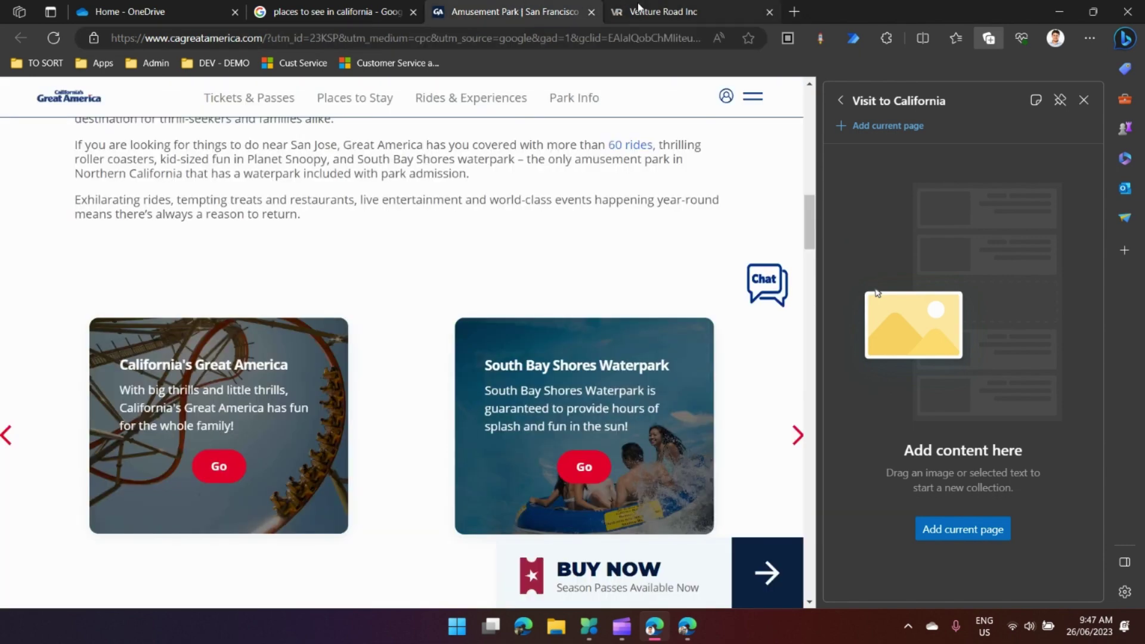
{"action": "left_click", "coordinate": [639, 7]}
{"action": "left_click", "coordinate": [568, 11]}
Bring up the tab menu, then close it without adding tabs to Collections.
{"action": "right_click", "coordinate": [502, 16]}
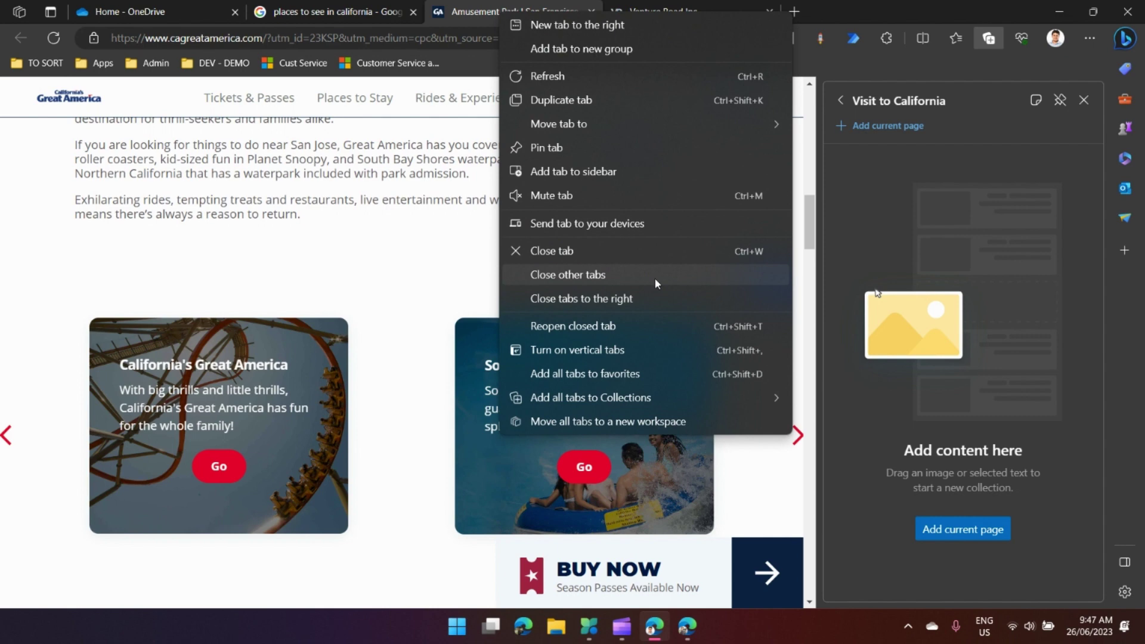
{"action": "mouse_move", "coordinate": [700, 396]}
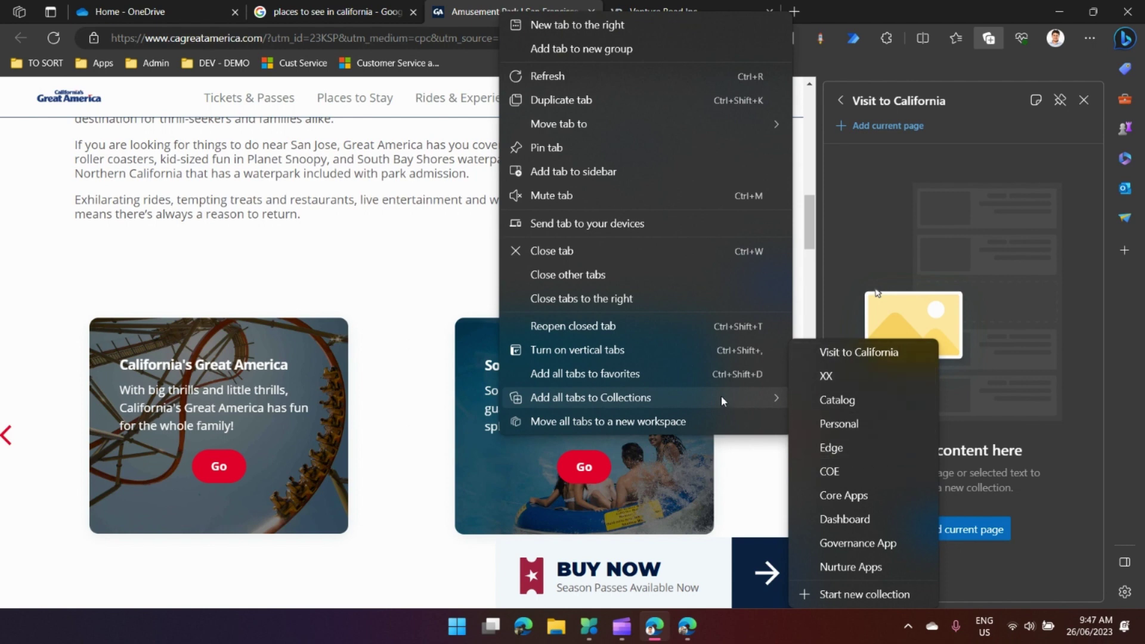
{"action": "left_click", "coordinate": [473, 21]}
{"action": "mouse_move", "coordinate": [471, 98]}
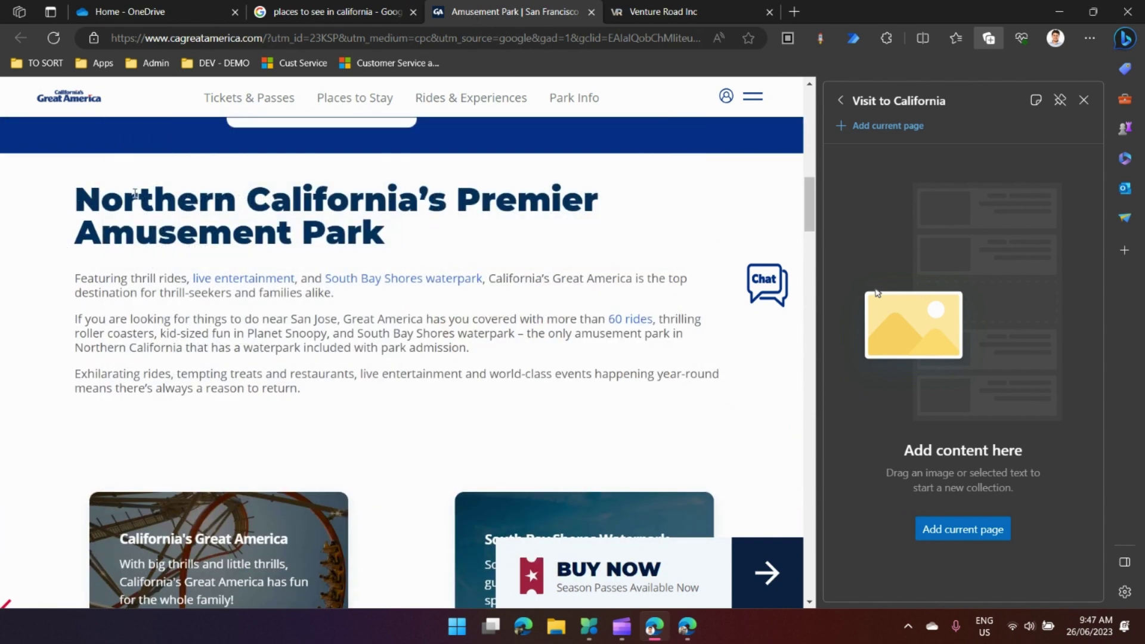
Add a California visit planning note with a $2000 budget.
{"action": "left_click", "coordinate": [1036, 103]}
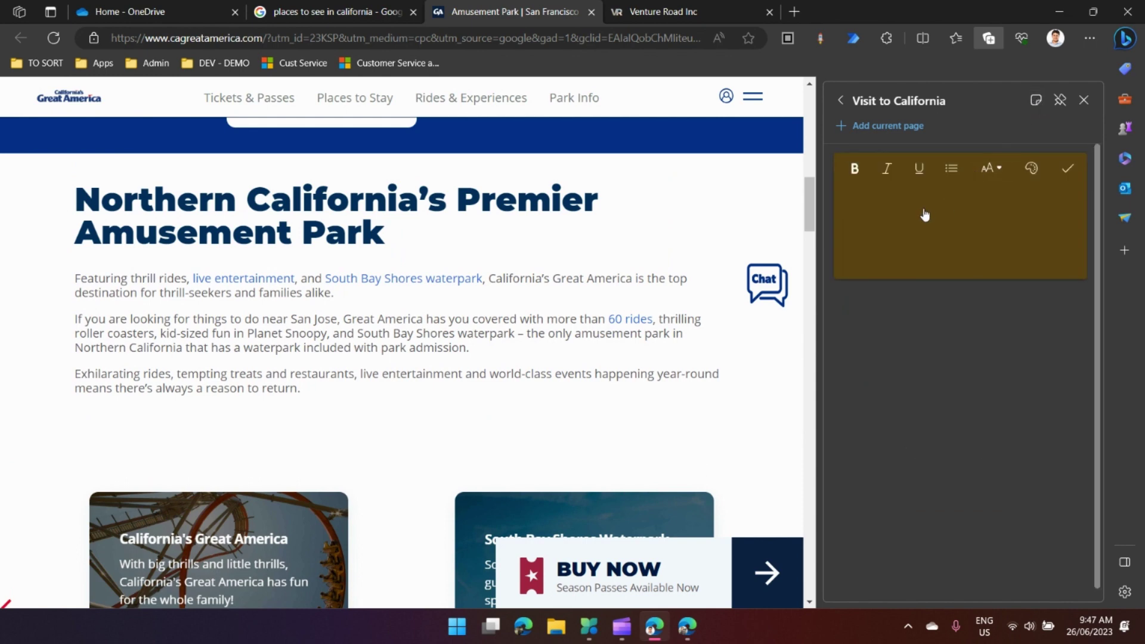
{"action": "type", "text": "California visit"}
{"action": "type", "text": "planning."}
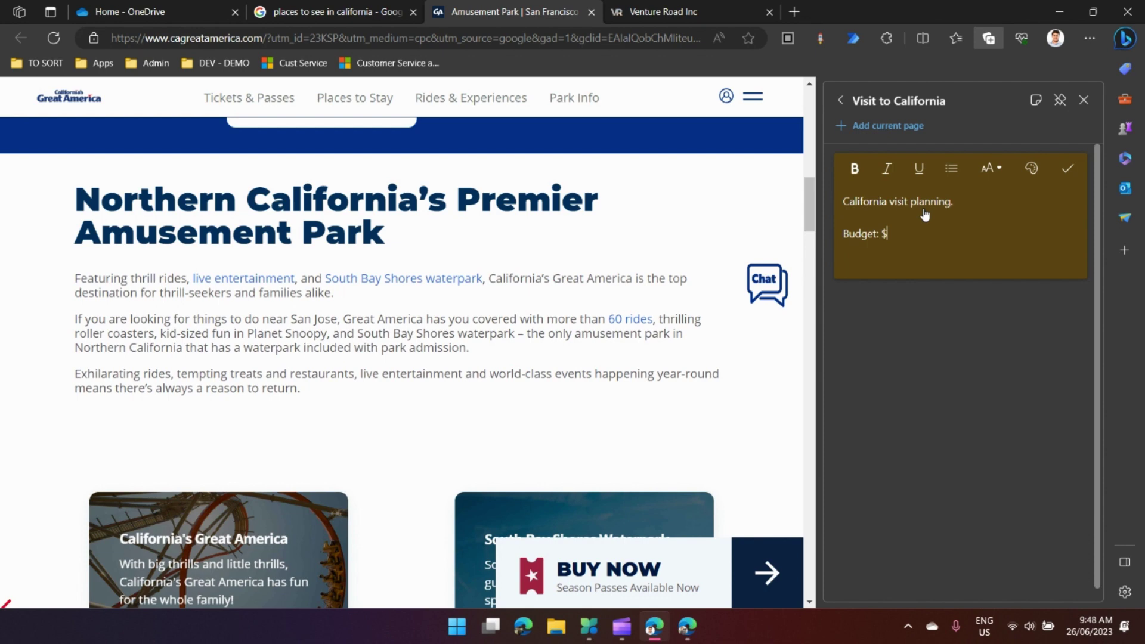
{"action": "type", "text": "000"}
{"action": "key", "text": "Return"}
{"action": "left_click", "coordinate": [976, 349]}
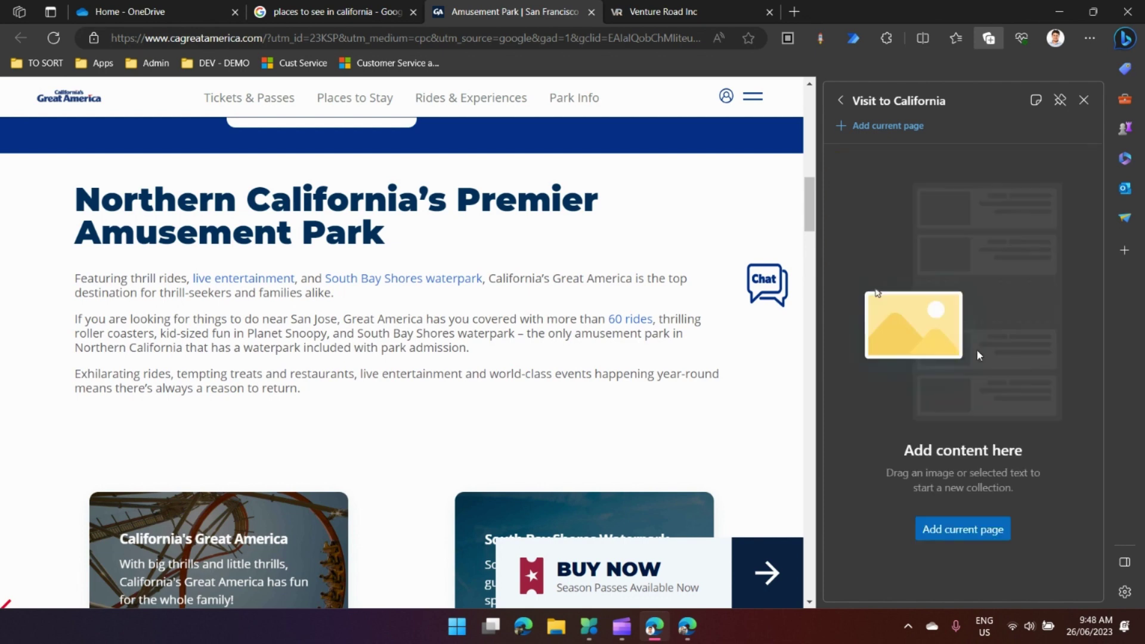
Add a green note reading 'Date: 25 Jul to 7 Aug'.
{"action": "left_click", "coordinate": [1013, 101]}
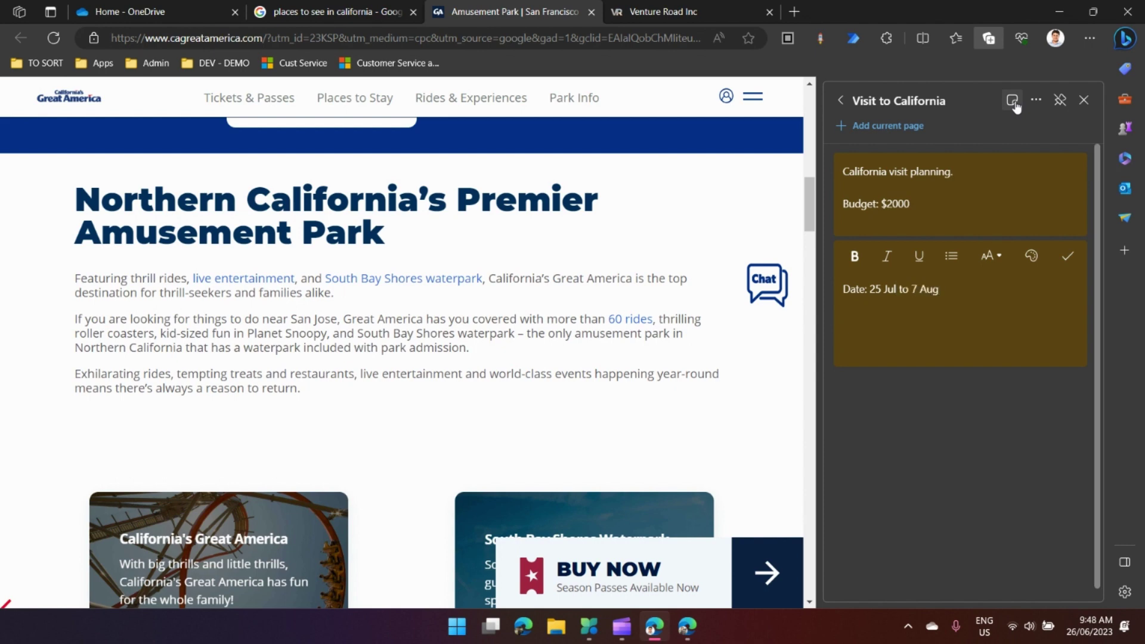
{"action": "left_click", "coordinate": [1028, 257]}
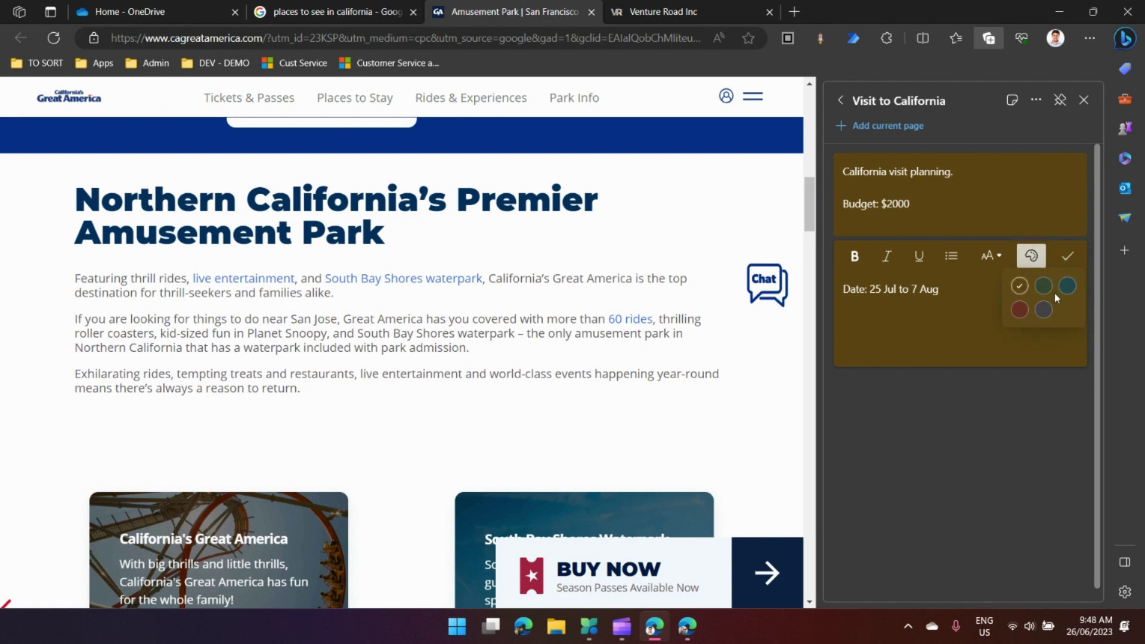
{"action": "left_click", "coordinate": [1044, 289]}
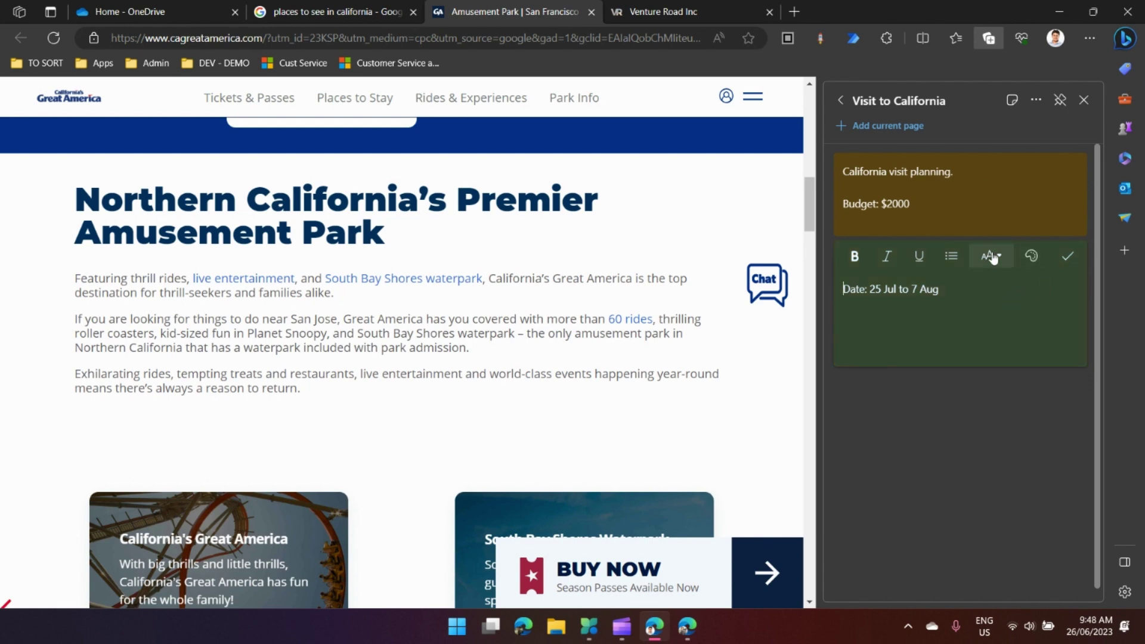
{"action": "left_click", "coordinate": [961, 383]}
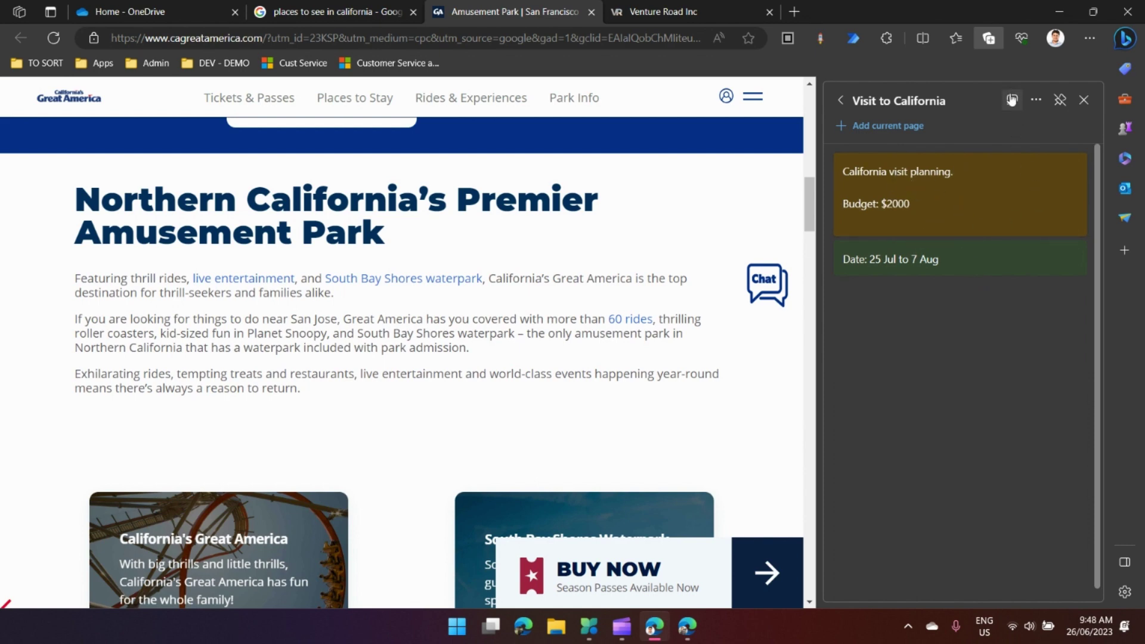
Drag the Yosemite National Park photo from Google's Top sights into the collection.
{"action": "left_click", "coordinate": [331, 12]}
{"action": "scroll", "coordinate": [96, 365], "scroll_direction": "down", "scroll_amount": 2}
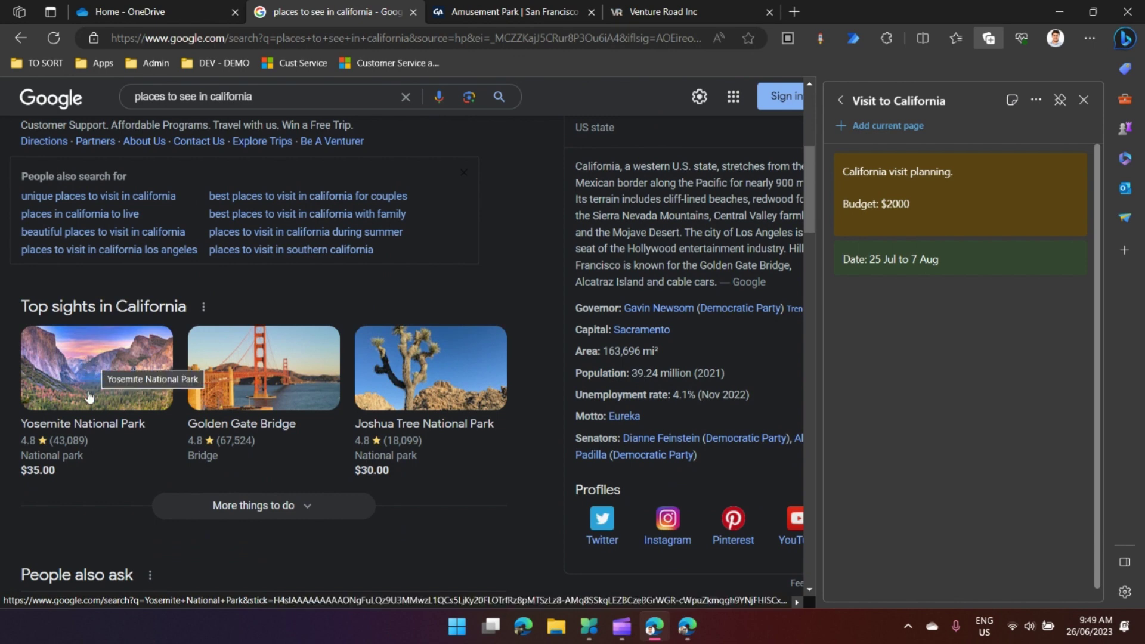
{"action": "left_click_drag", "start_coordinate": [74, 359], "coordinate": [957, 344]}
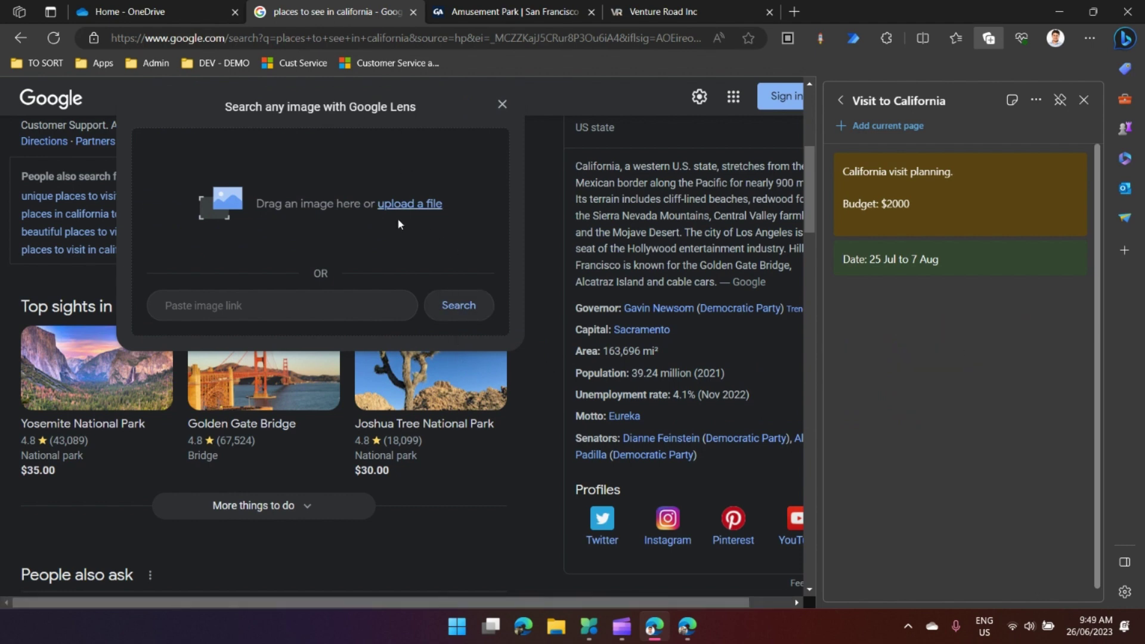
{"action": "left_click", "coordinate": [503, 103]}
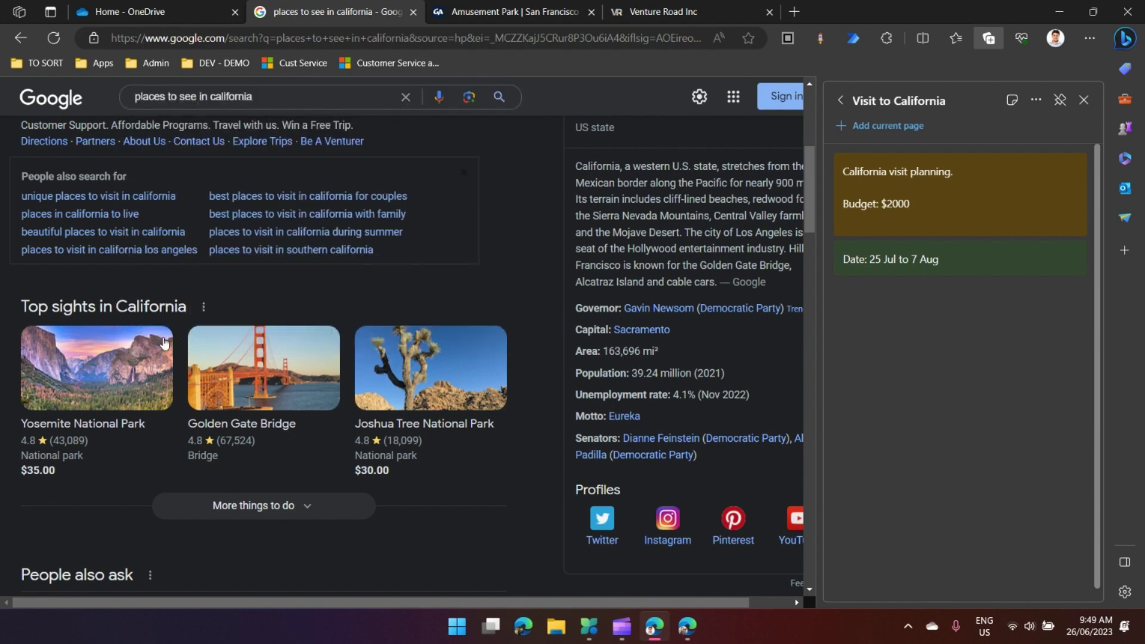
{"action": "left_click_drag", "start_coordinate": [132, 346], "coordinate": [1040, 241]}
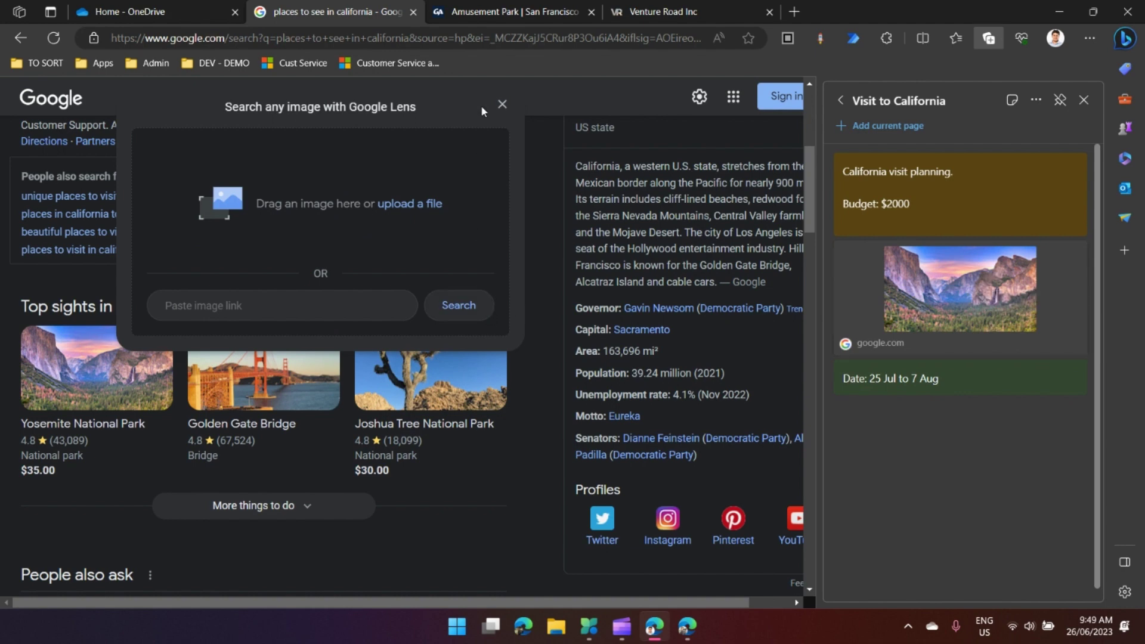
Close Google Lens and drag Google's California description paragraph into the collection.
{"action": "left_click", "coordinate": [501, 104]}
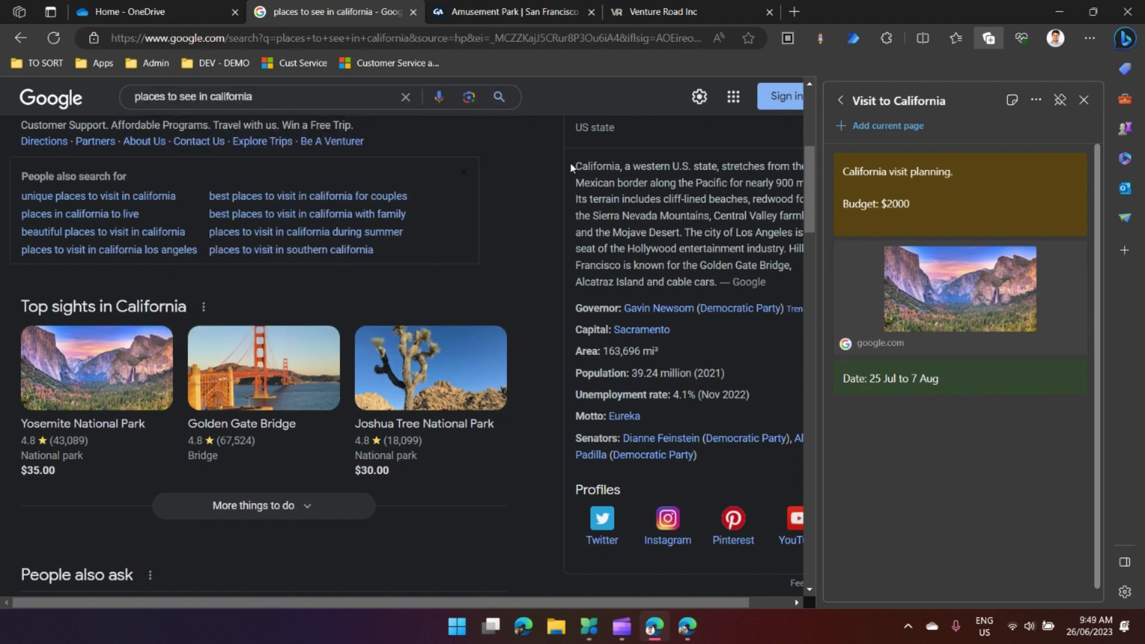
{"action": "left_click_drag", "start_coordinate": [577, 163], "coordinate": [723, 278]}
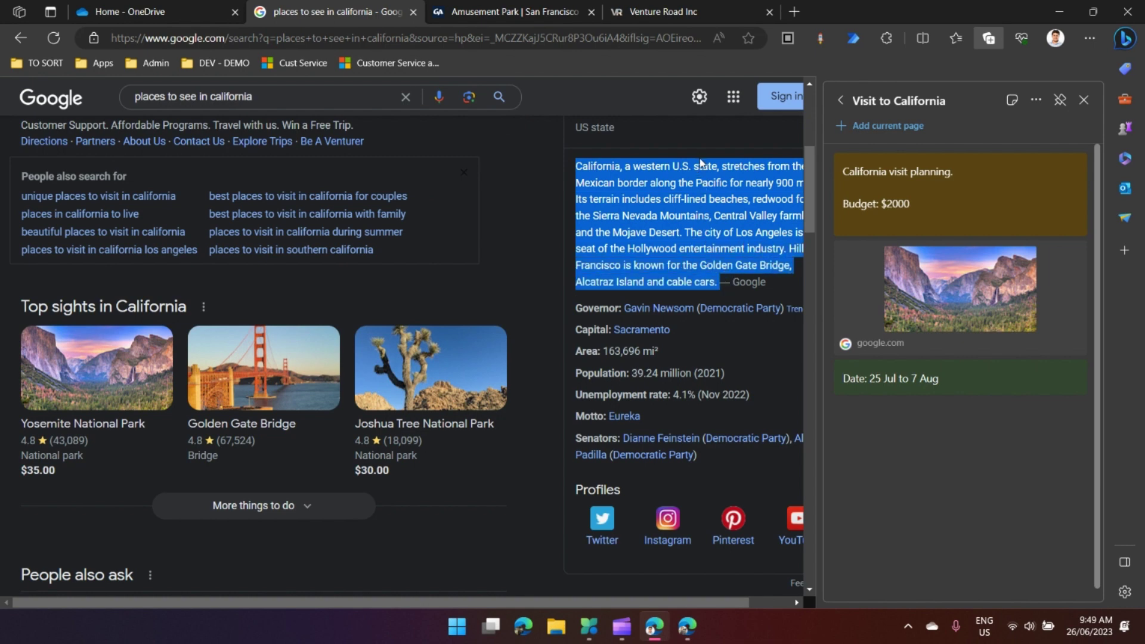
{"action": "left_click_drag", "start_coordinate": [704, 166], "coordinate": [982, 352]}
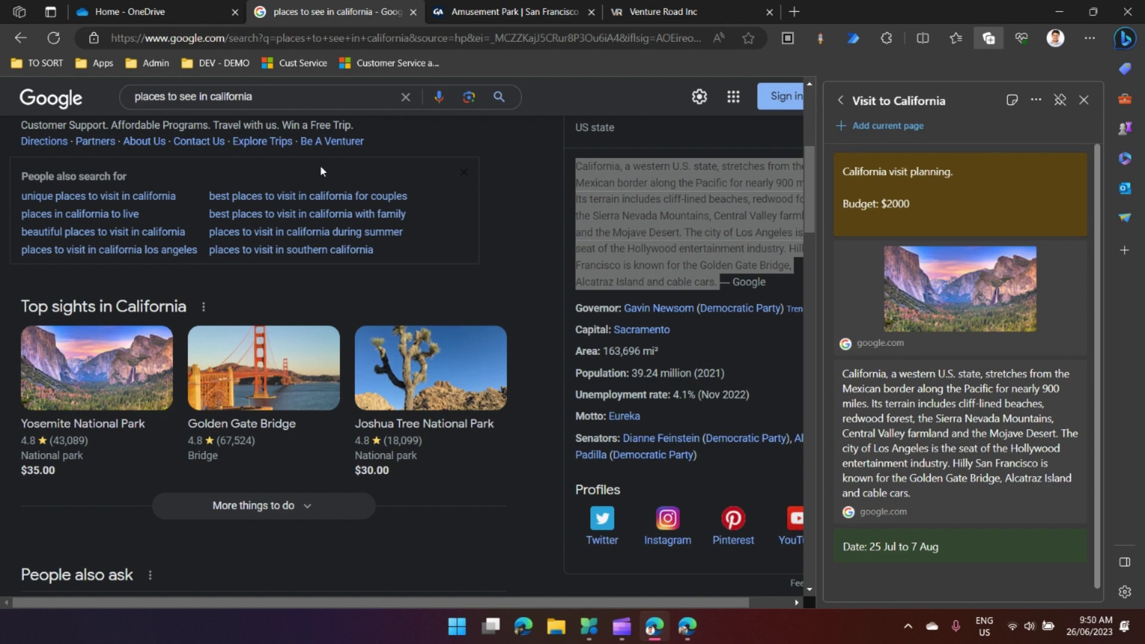
Add the Great America page to Visit to California, then return to all collections.
{"action": "left_click", "coordinate": [508, 12]}
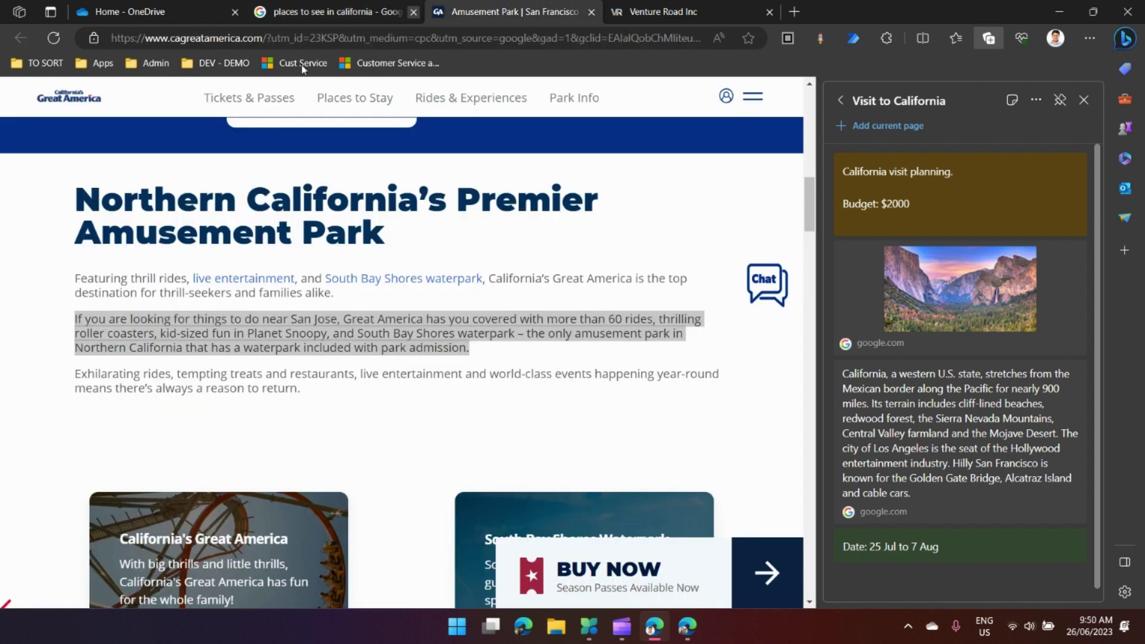
{"action": "scroll", "coordinate": [50, 379], "scroll_direction": "down", "scroll_amount": 3}
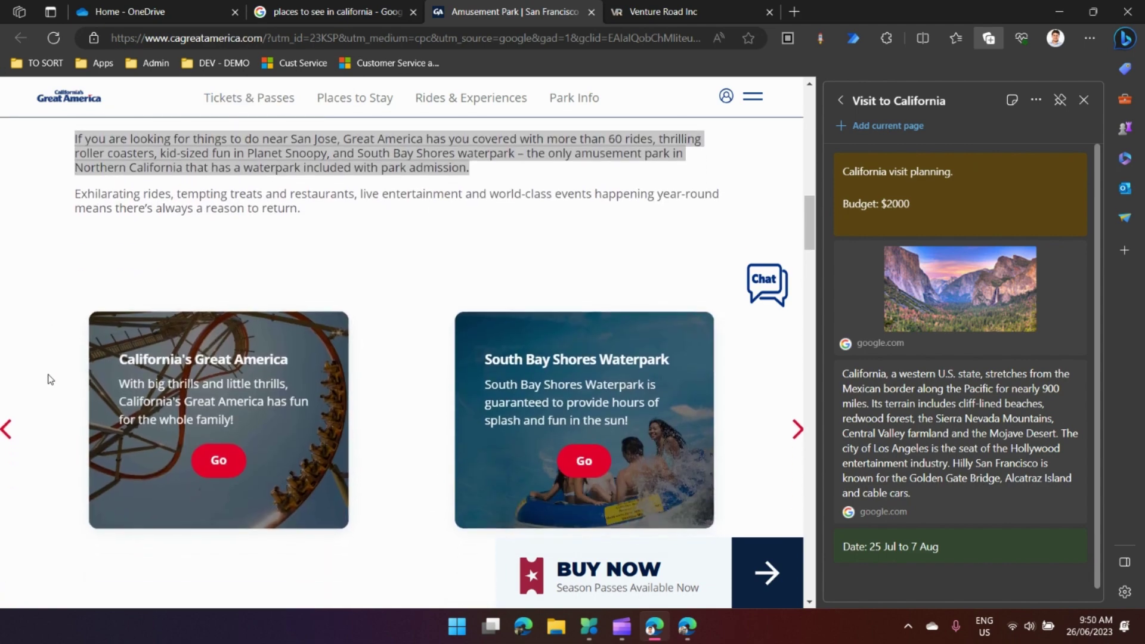
{"action": "scroll", "coordinate": [50, 379], "scroll_direction": "up", "scroll_amount": 10}
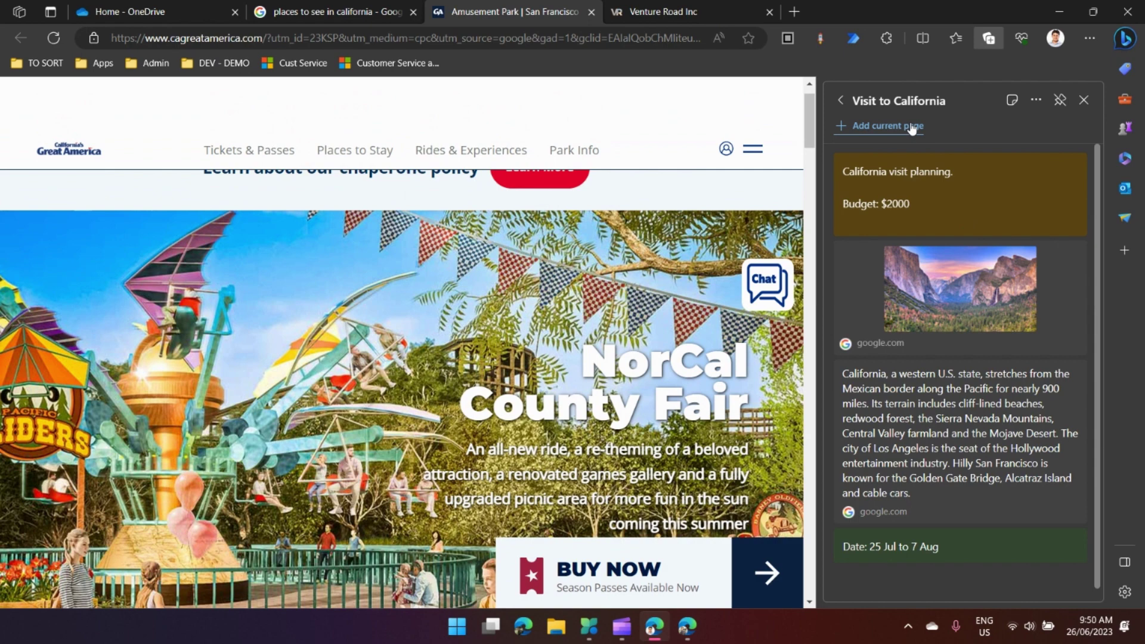
{"action": "left_click", "coordinate": [889, 126]}
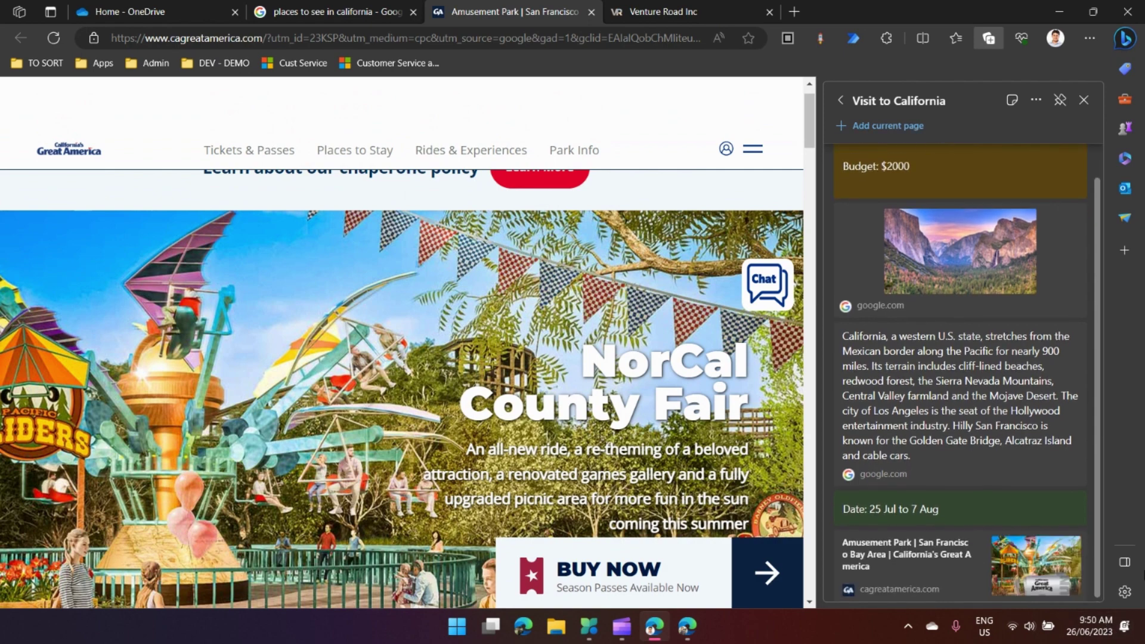
{"action": "left_click", "coordinate": [840, 100]}
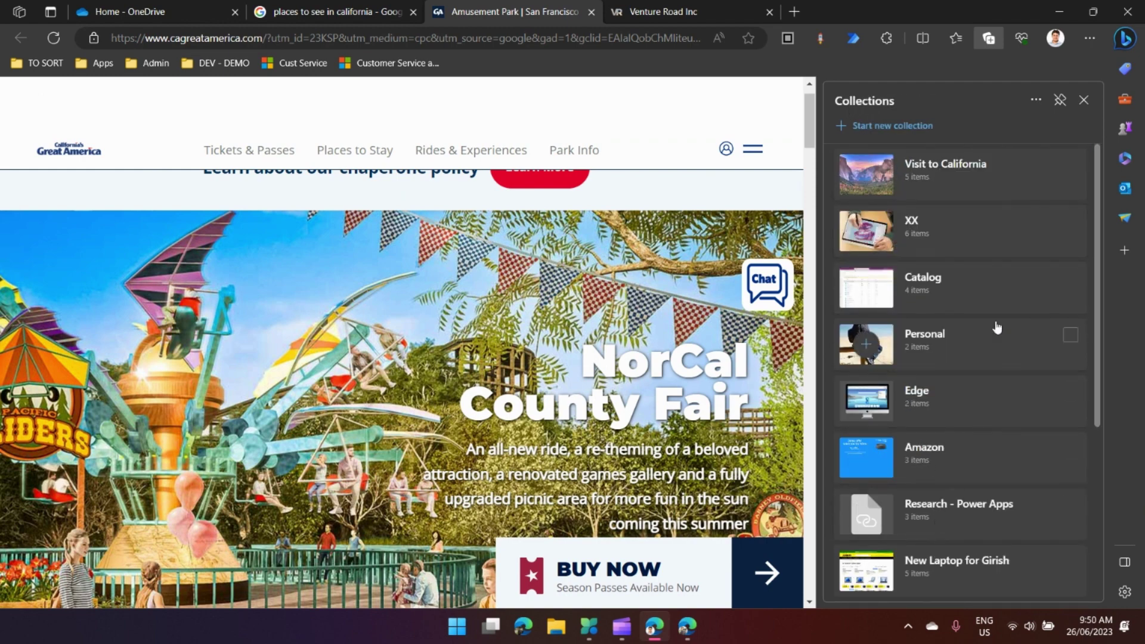
Reorder the items: California text above Yosemite, date note, then Amusement Park card.
{"action": "left_click", "coordinate": [941, 176]}
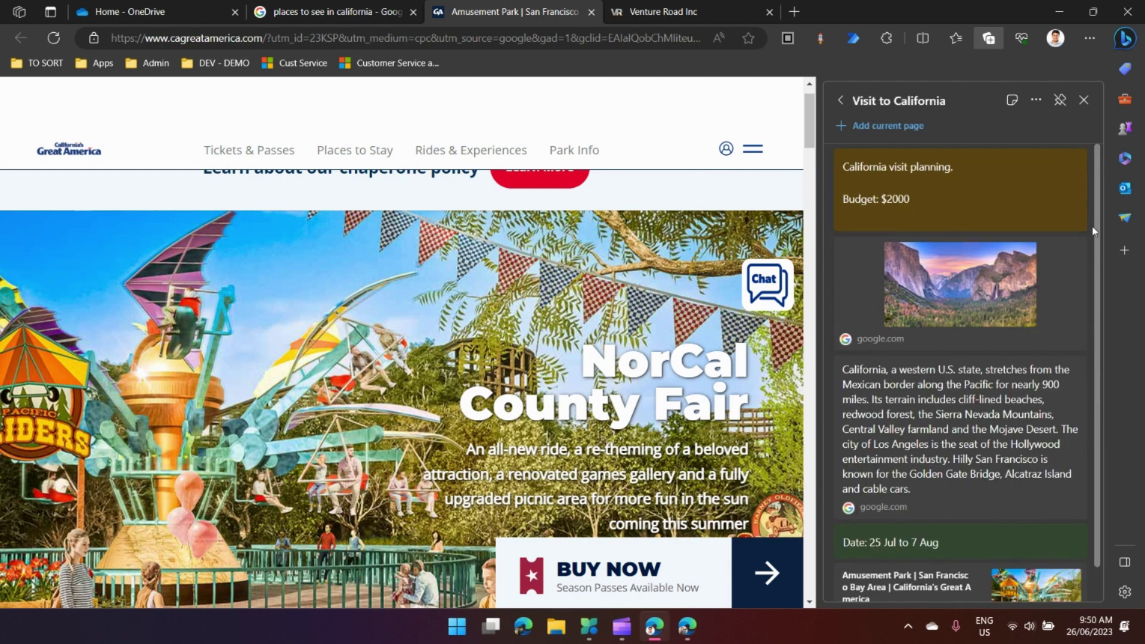
{"action": "scroll", "coordinate": [1098, 250], "scroll_direction": "down", "scroll_amount": 1}
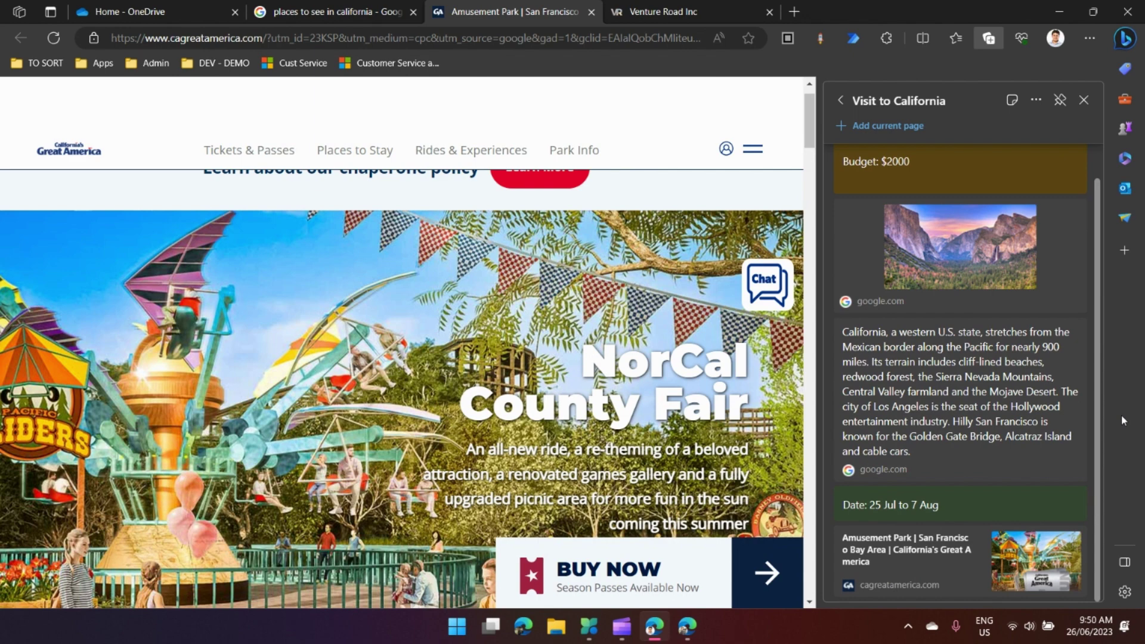
{"action": "scroll", "coordinate": [983, 429], "scroll_direction": "up", "scroll_amount": 1}
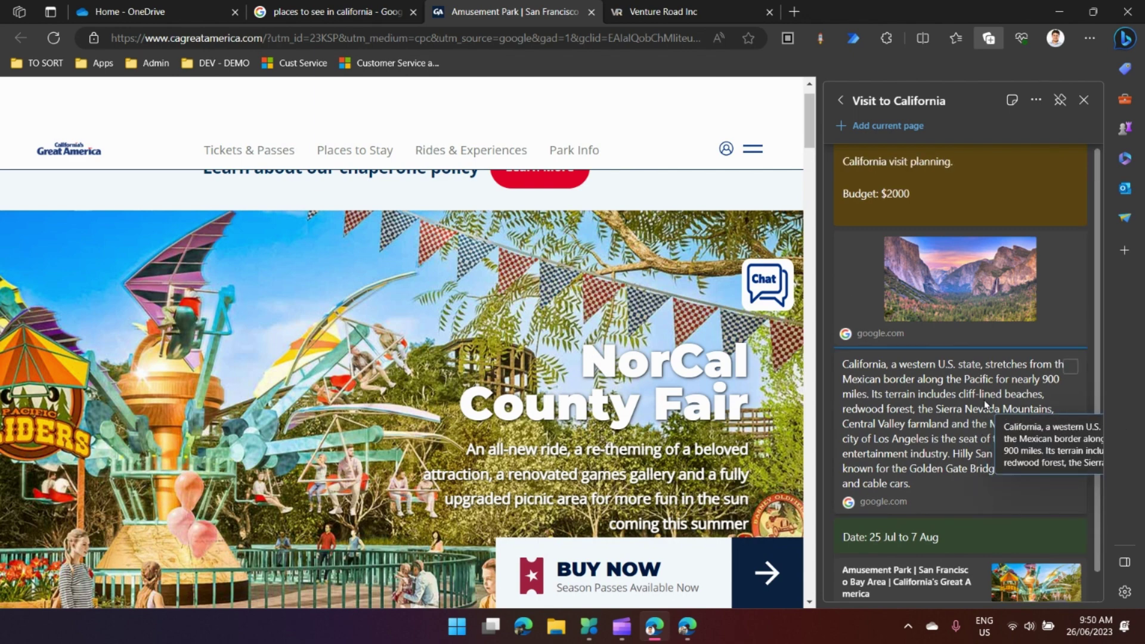
{"action": "left_click_drag", "start_coordinate": [985, 405], "coordinate": [953, 237]}
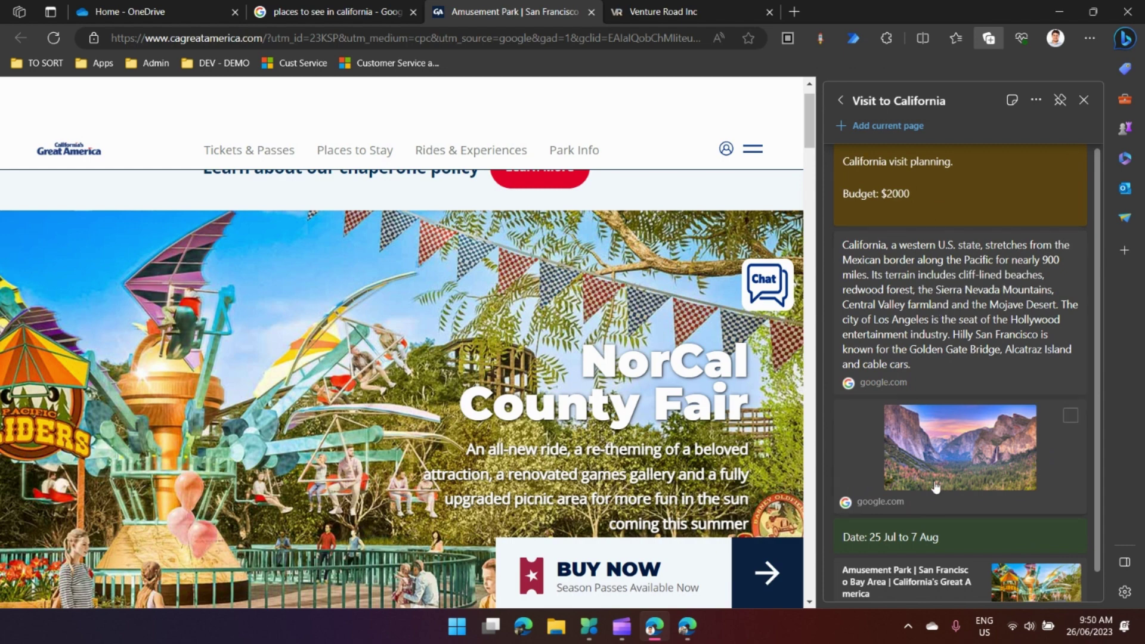
{"action": "left_click_drag", "start_coordinate": [949, 537], "coordinate": [946, 228]}
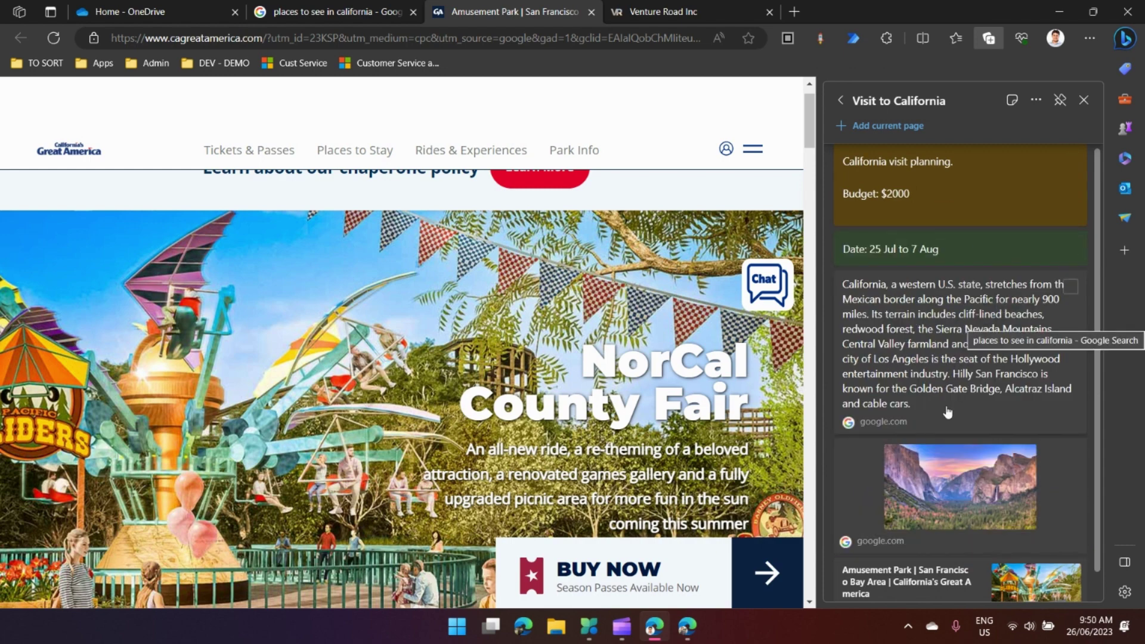
{"action": "left_click_drag", "start_coordinate": [984, 573], "coordinate": [961, 265]}
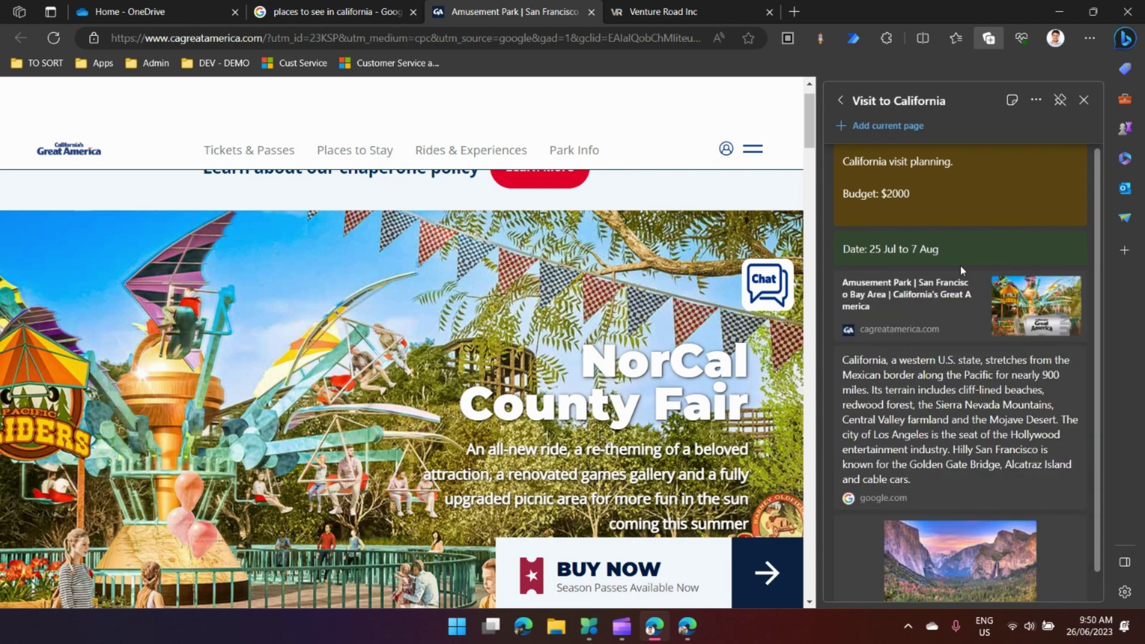
Send the Visit to California collection to a new Word document.
{"action": "left_click", "coordinate": [1037, 102]}
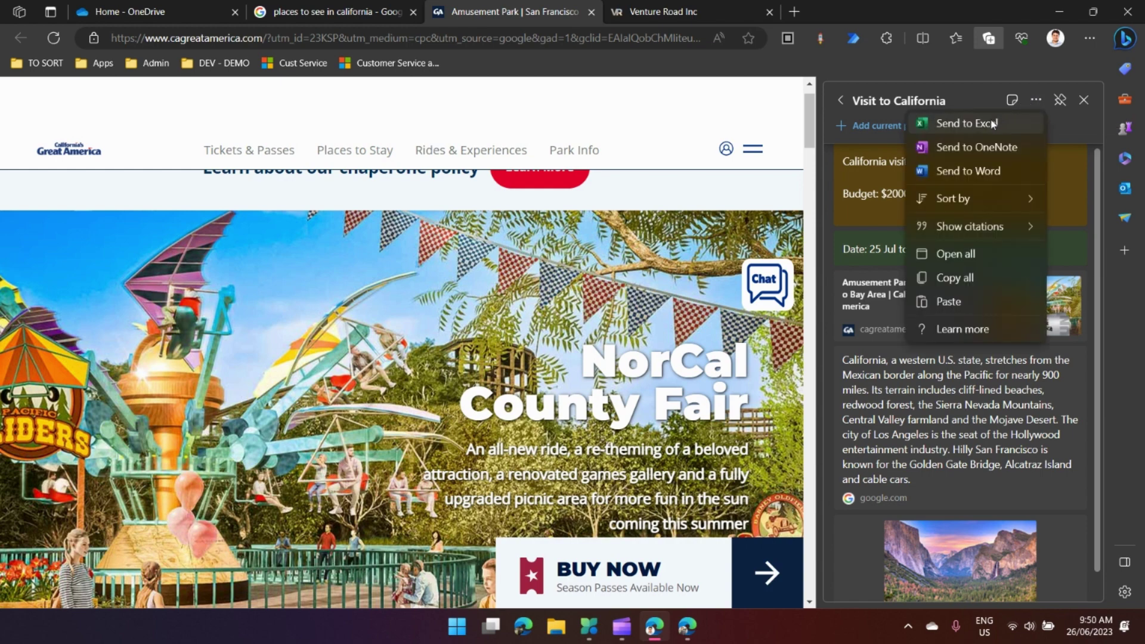
{"action": "left_click", "coordinate": [968, 172]}
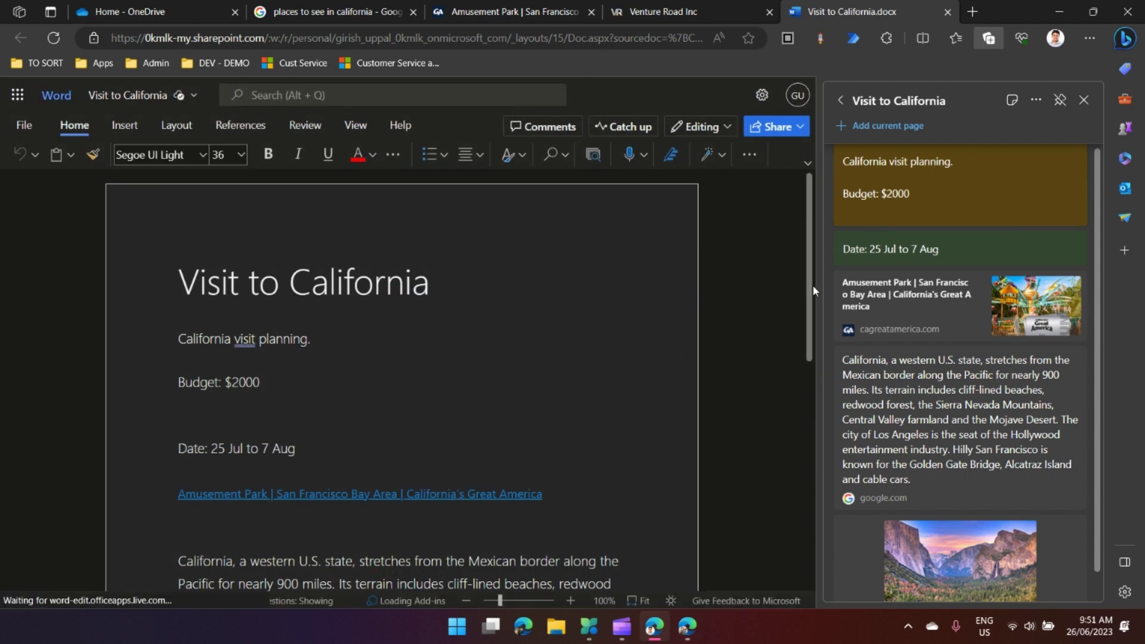
{"action": "left_click_drag", "start_coordinate": [814, 286], "coordinate": [839, 268]}
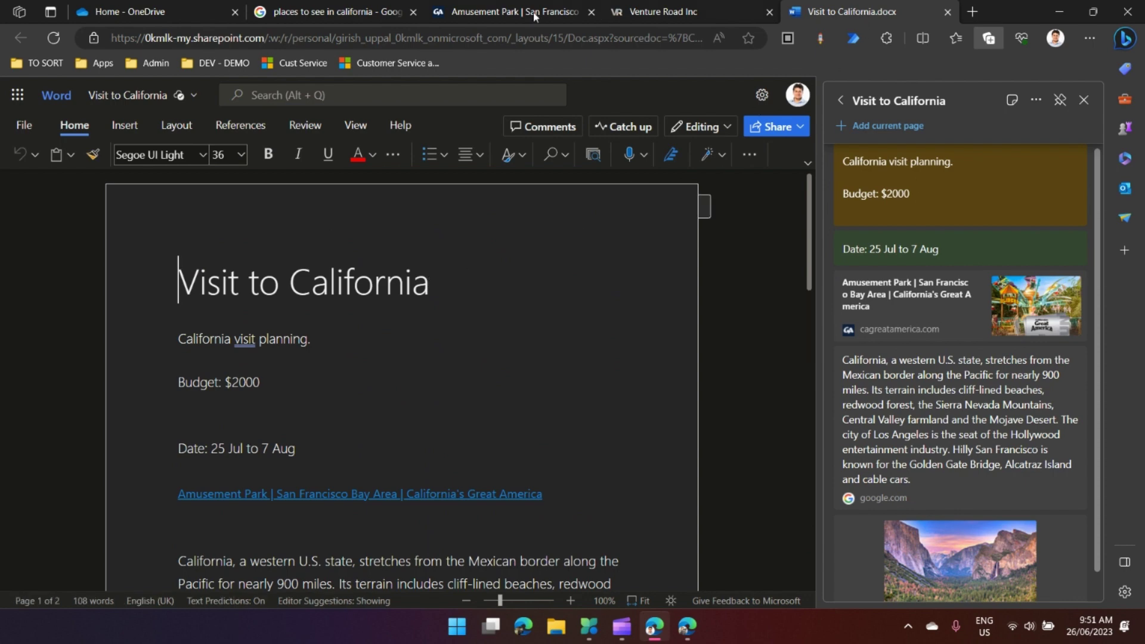
Find Visit to California.docx in OneDrive's My files > Microsoft Edge Collections folder.
{"action": "left_click", "coordinate": [193, 9]}
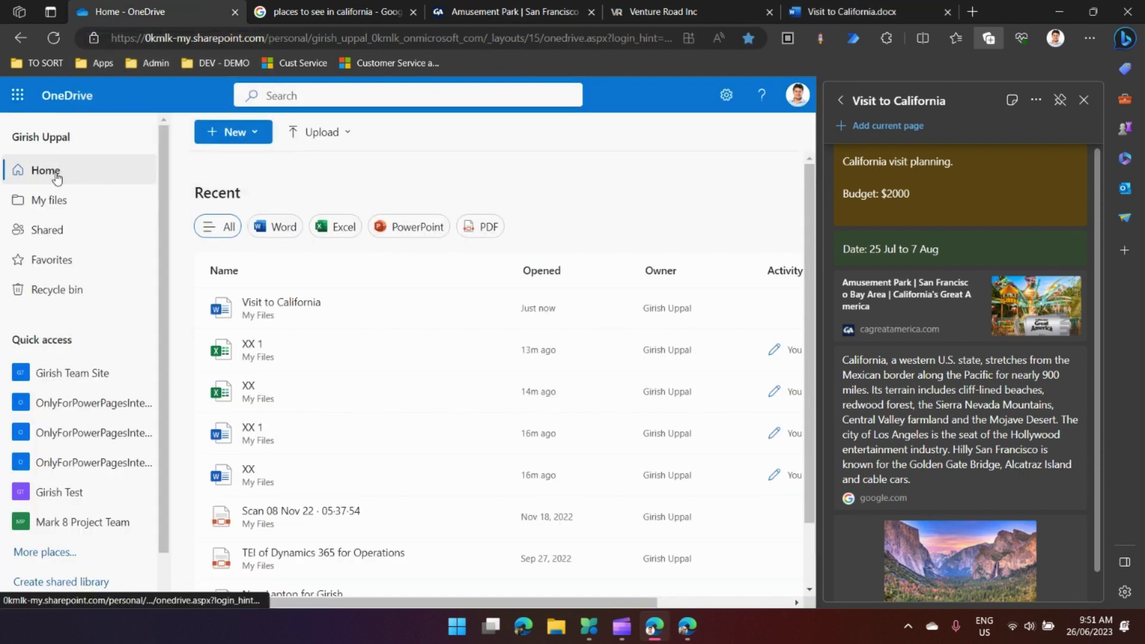
{"action": "left_click", "coordinate": [51, 203]}
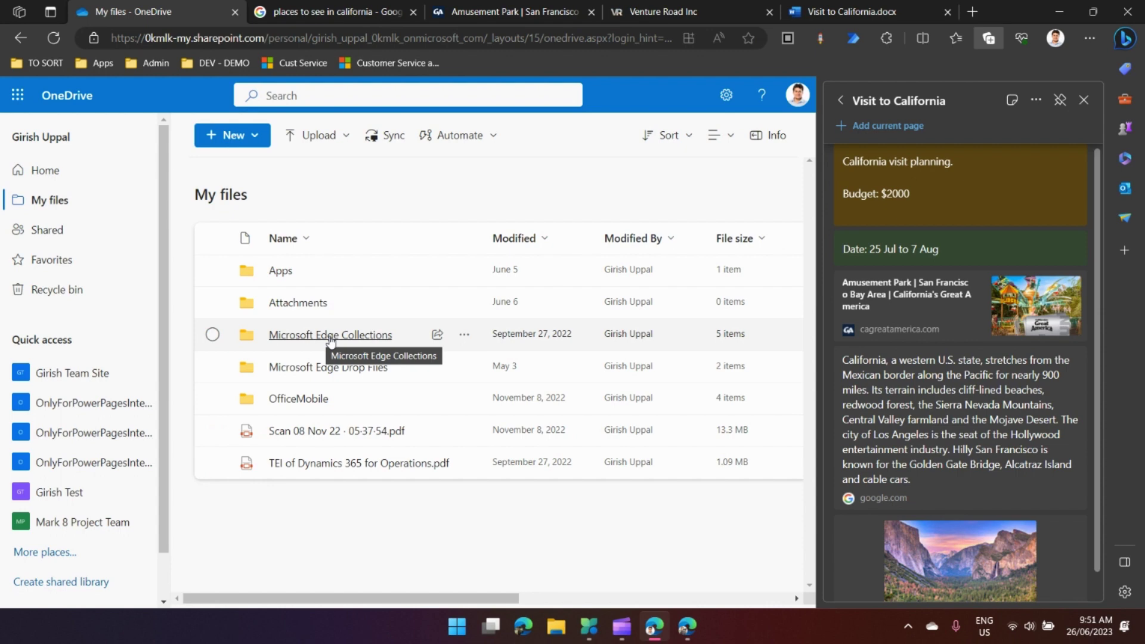
{"action": "left_click", "coordinate": [362, 339]}
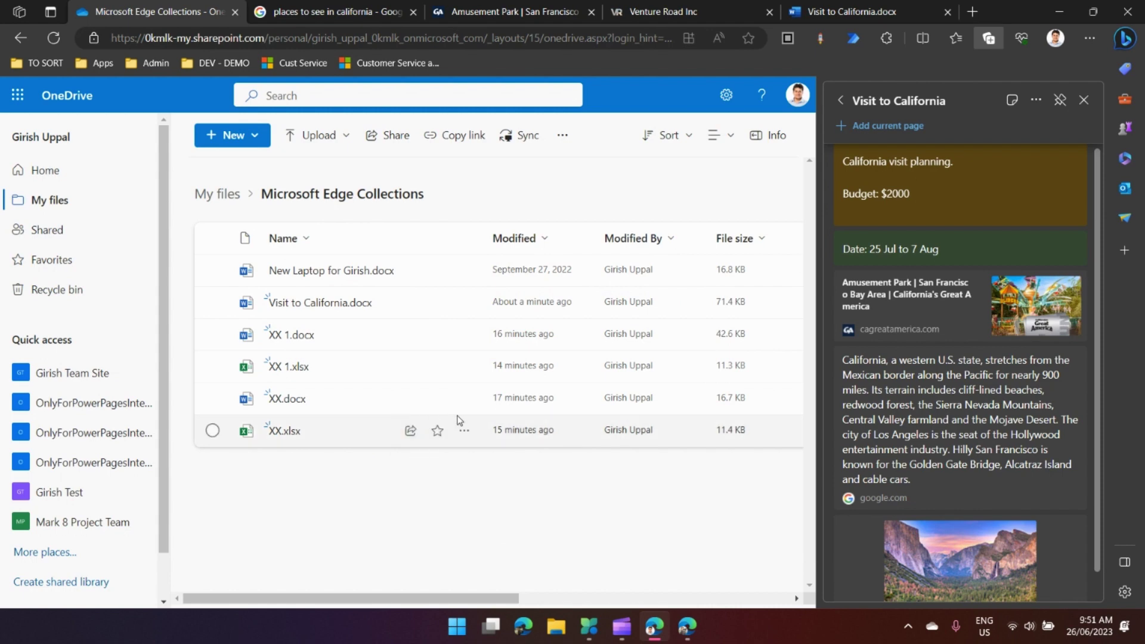
{"action": "mouse_move", "coordinate": [340, 307]}
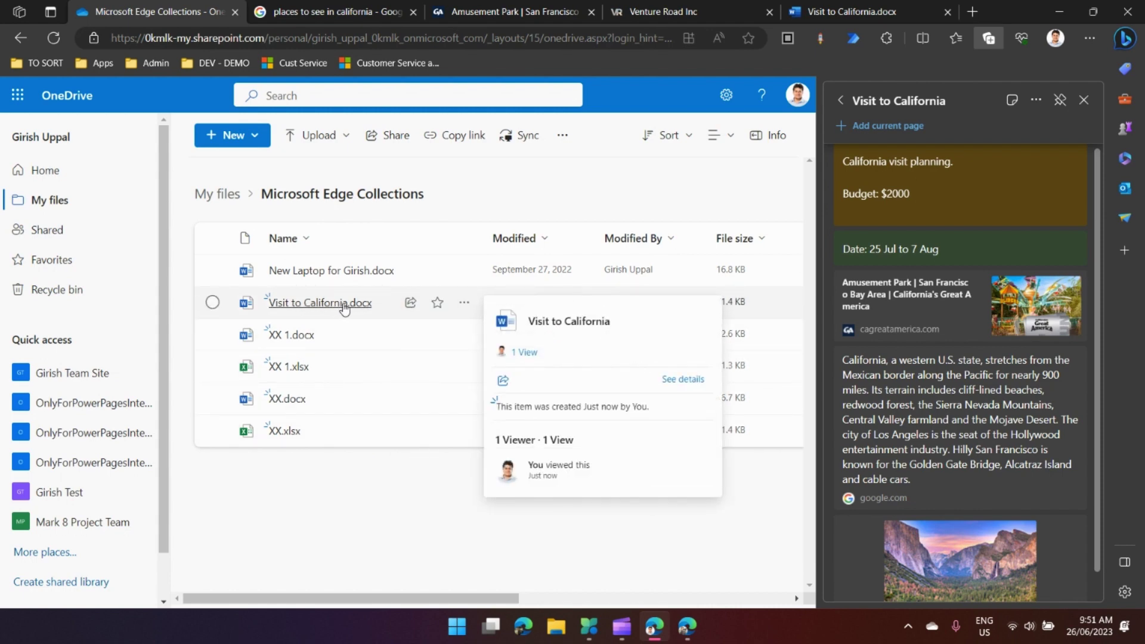
{"action": "left_click", "coordinate": [1036, 102]}
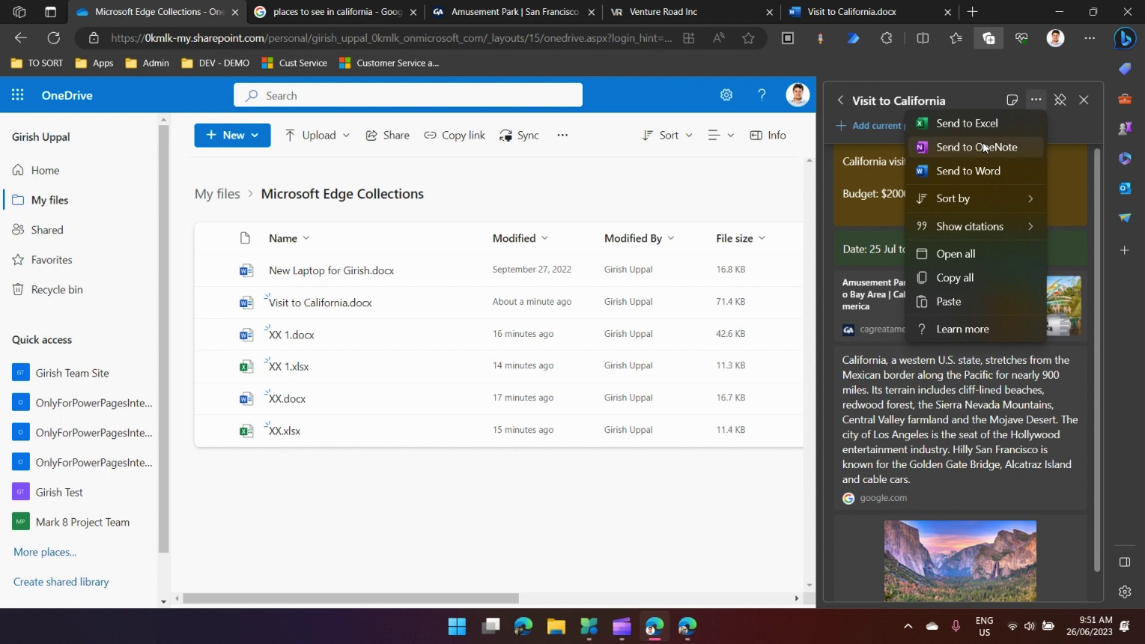
{"action": "left_click", "coordinate": [752, 63]}
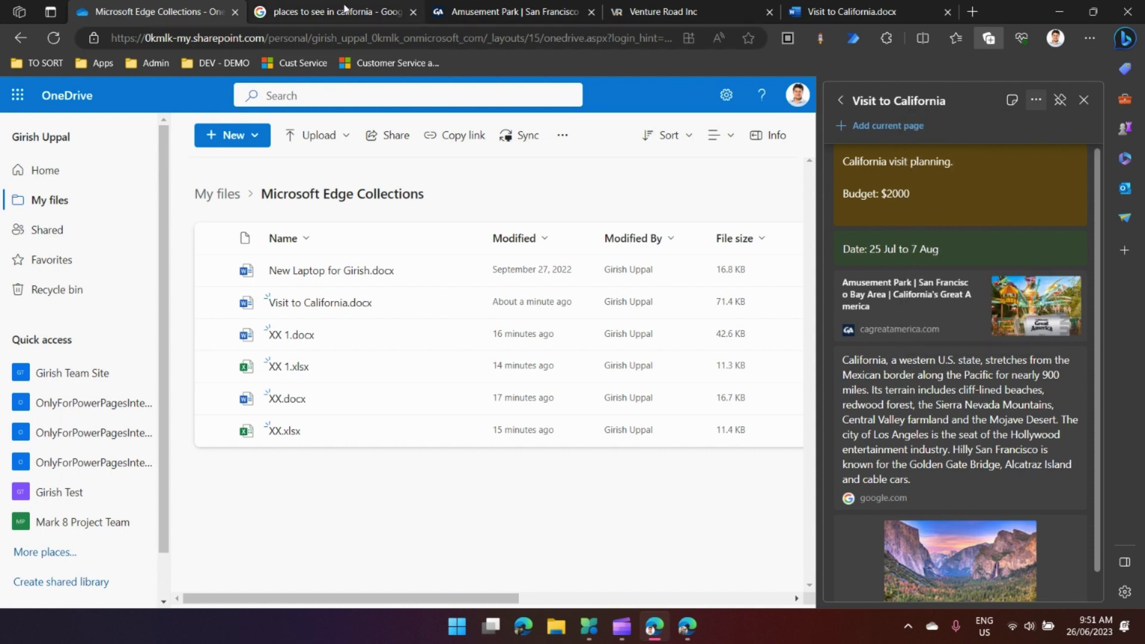
Close the OneDrive tab and open the U.S. News Best Places to Visit in California result from Google.
{"action": "left_click", "coordinate": [235, 12]}
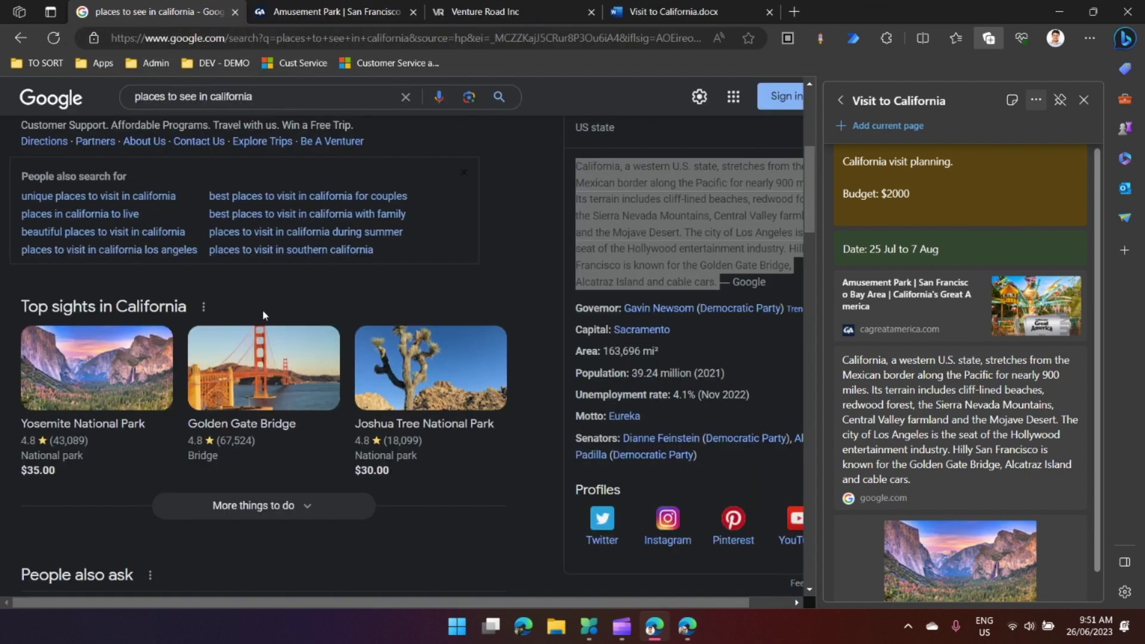
{"action": "scroll", "coordinate": [283, 456], "scroll_direction": "down", "scroll_amount": 5}
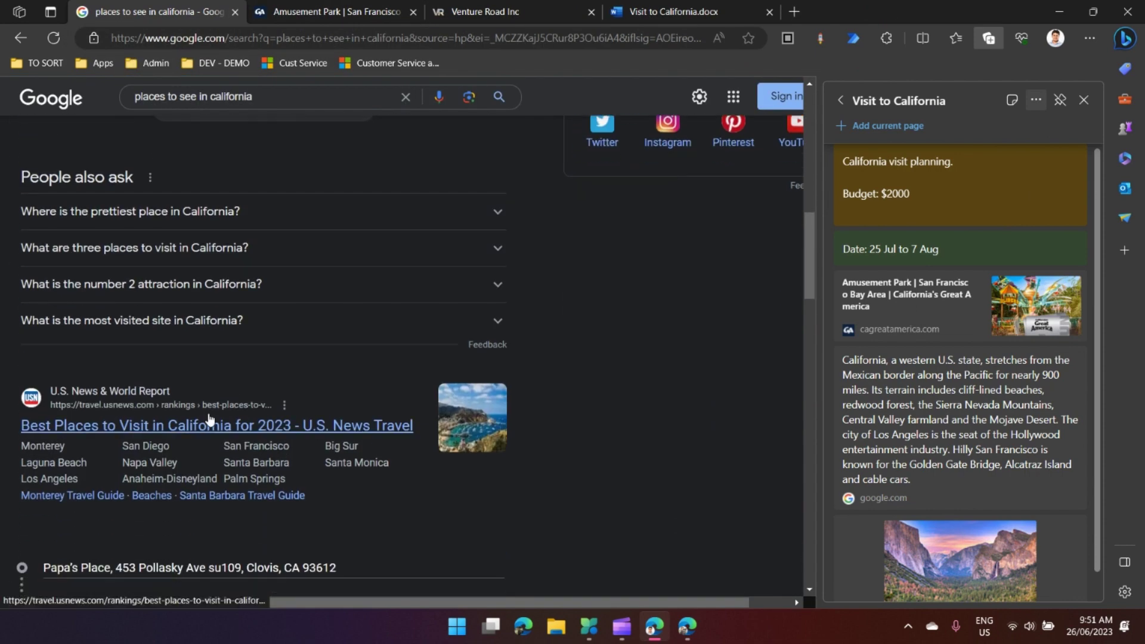
{"action": "scroll", "coordinate": [212, 406], "scroll_direction": "down", "scroll_amount": 2}
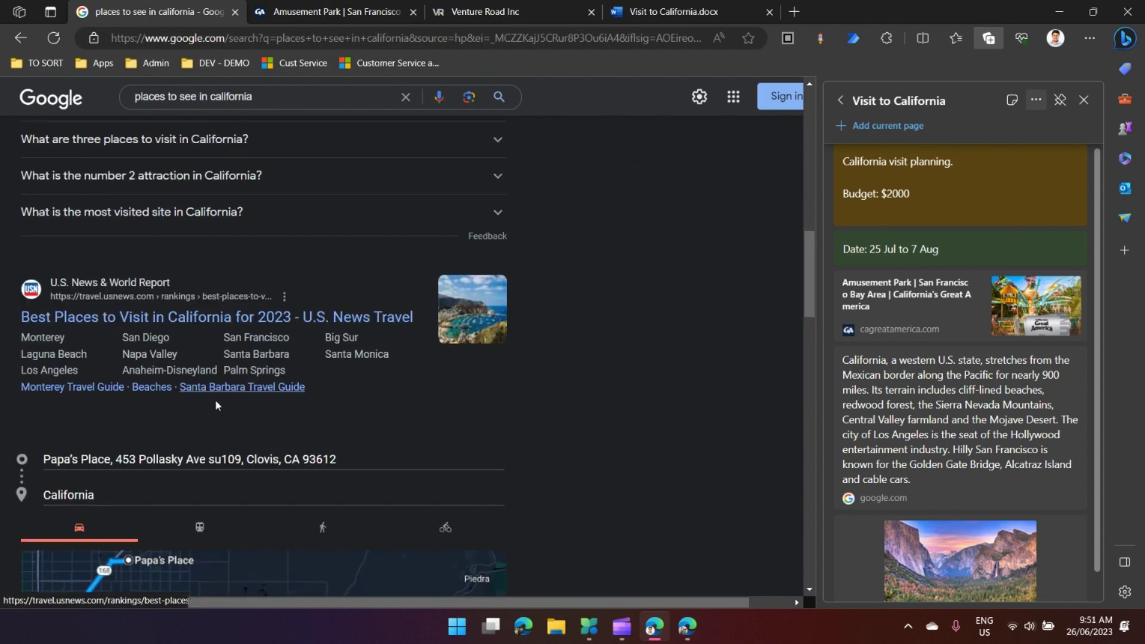
{"action": "left_click", "coordinate": [230, 322]}
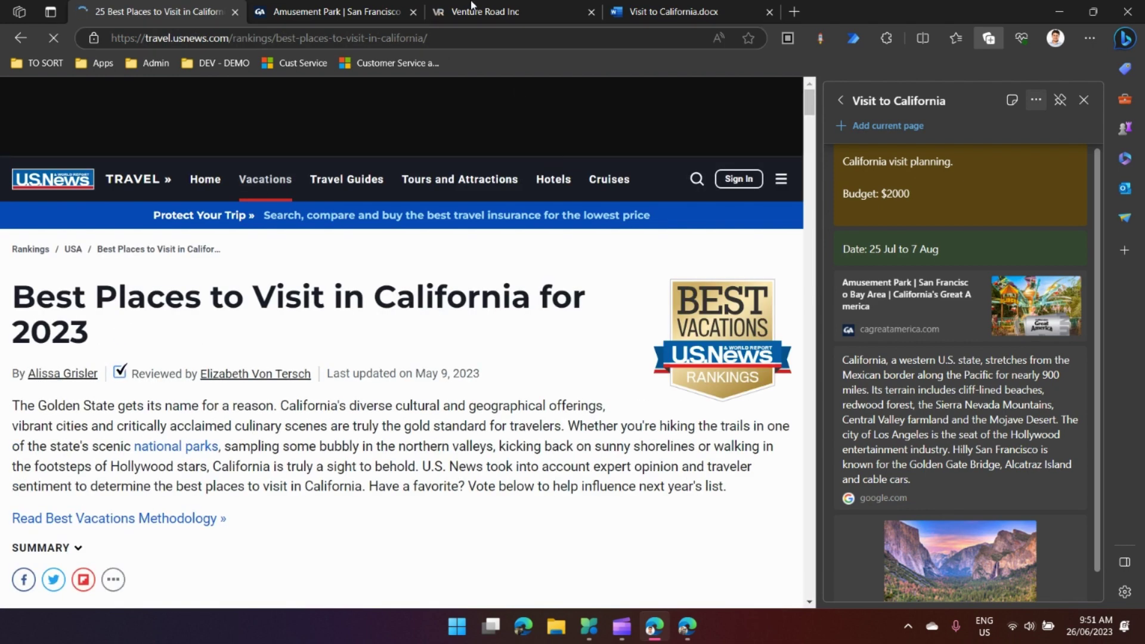
Close the Visit to California.docx tab and return to the U.S. News article.
{"action": "left_click", "coordinate": [333, 9]}
{"action": "left_click", "coordinate": [489, 11]}
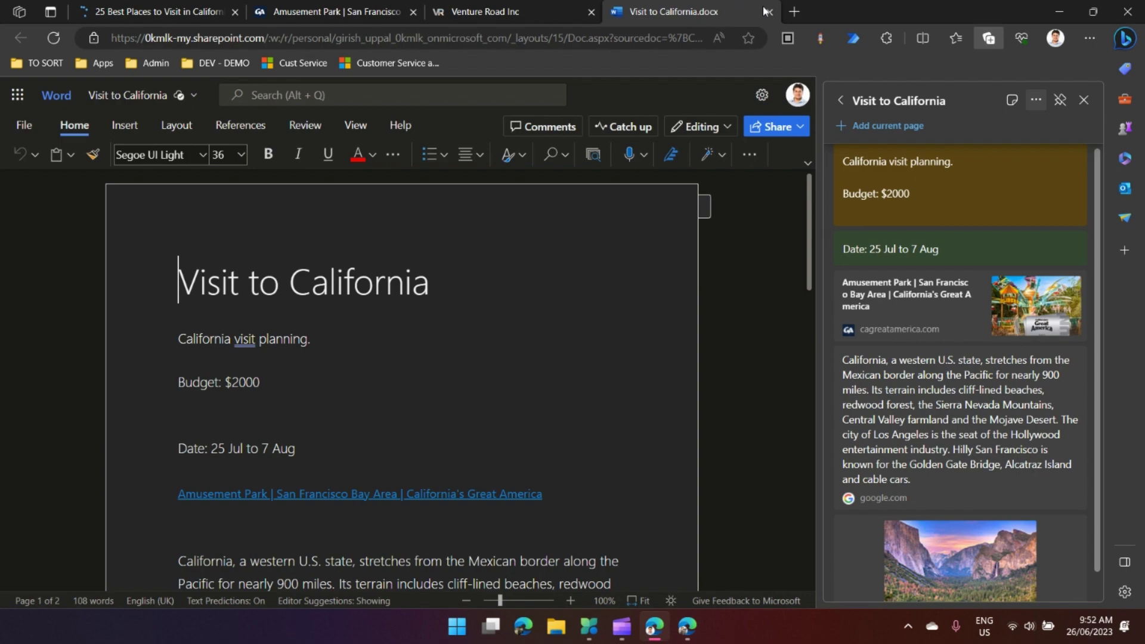
{"action": "left_click", "coordinate": [768, 11]}
{"action": "left_click", "coordinate": [334, 12]}
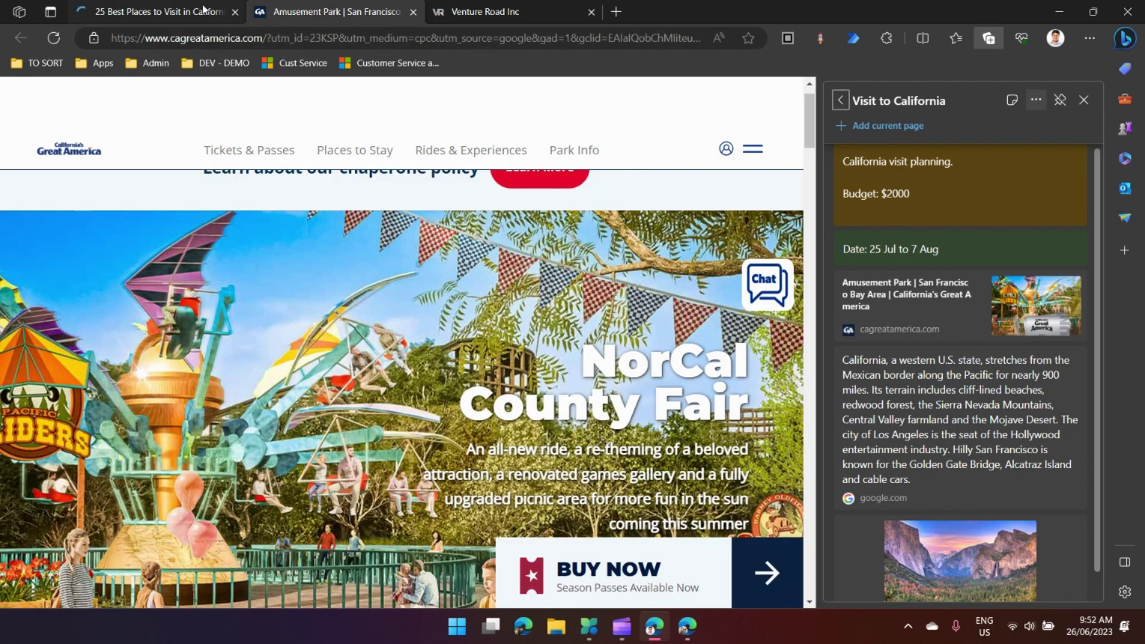
{"action": "left_click", "coordinate": [202, 9]}
{"action": "scroll", "coordinate": [203, 330], "scroll_direction": "down", "scroll_amount": 10}
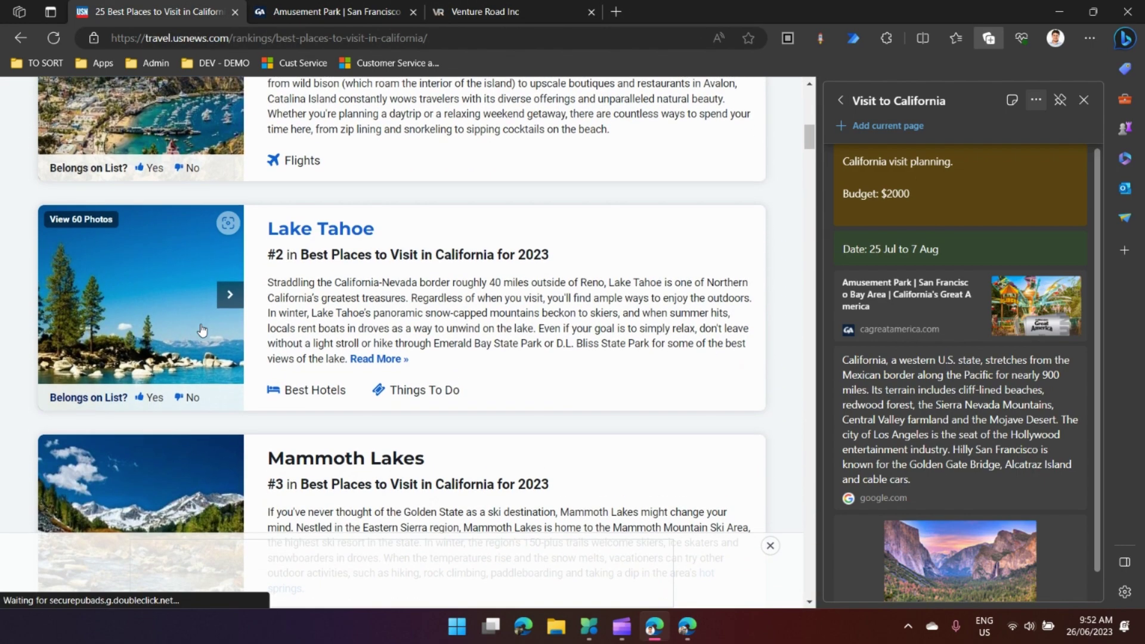
Add the U.S. News, Amusement Park and Venture Road Inc tabs to the Visit to California collection.
{"action": "right_click", "coordinate": [200, 12]}
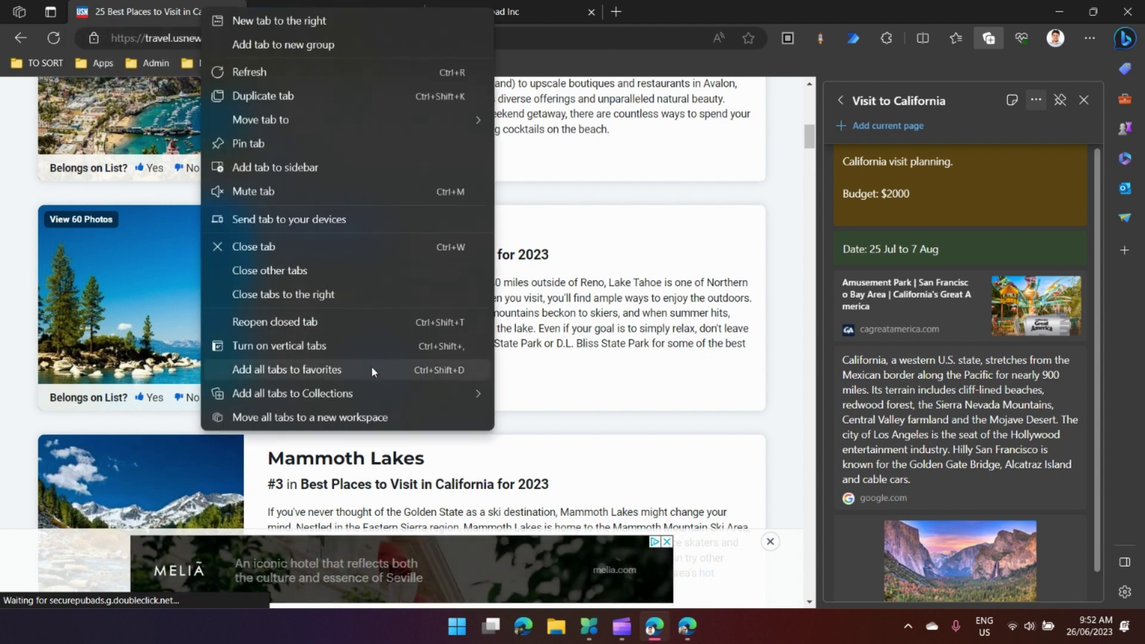
{"action": "mouse_move", "coordinate": [394, 401]}
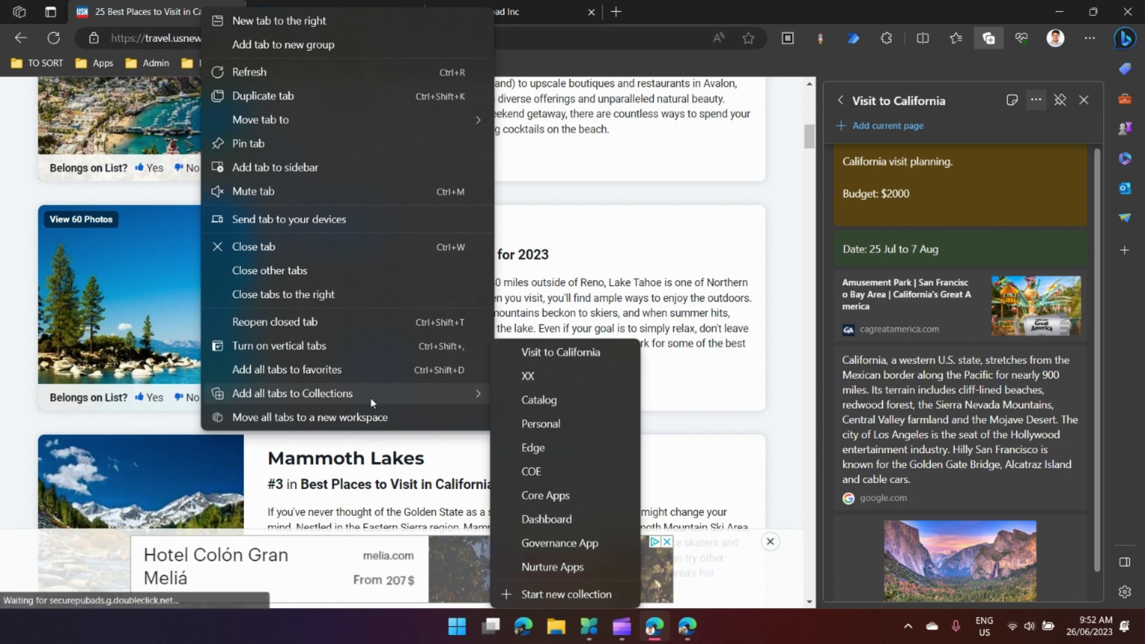
{"action": "left_click", "coordinate": [572, 353]}
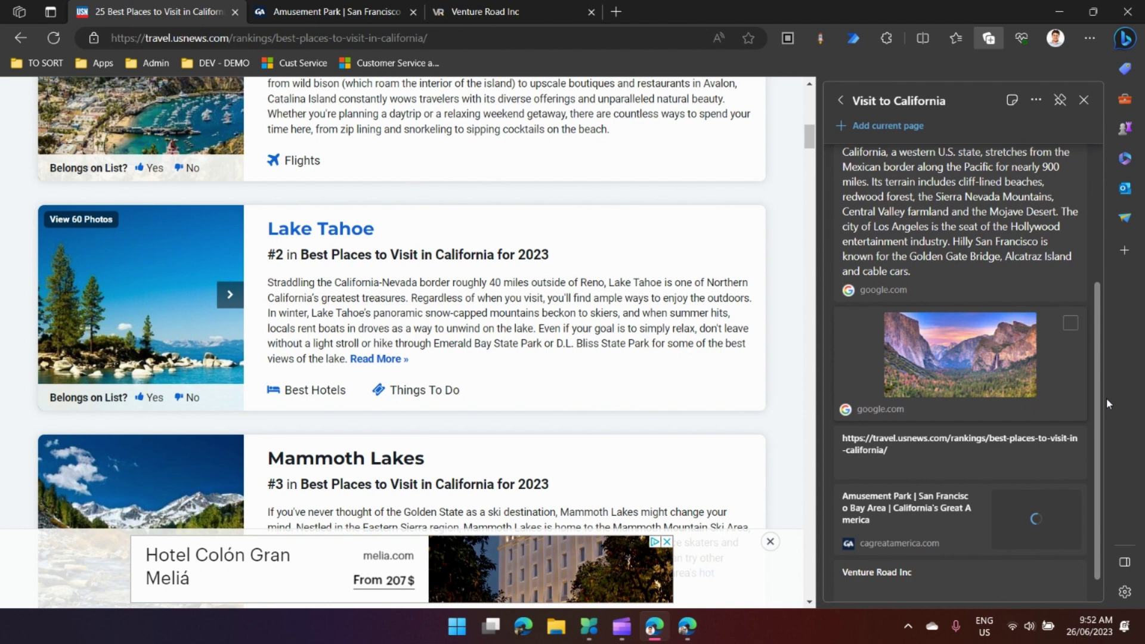
{"action": "scroll", "coordinate": [1094, 427], "scroll_direction": "down", "scroll_amount": 1}
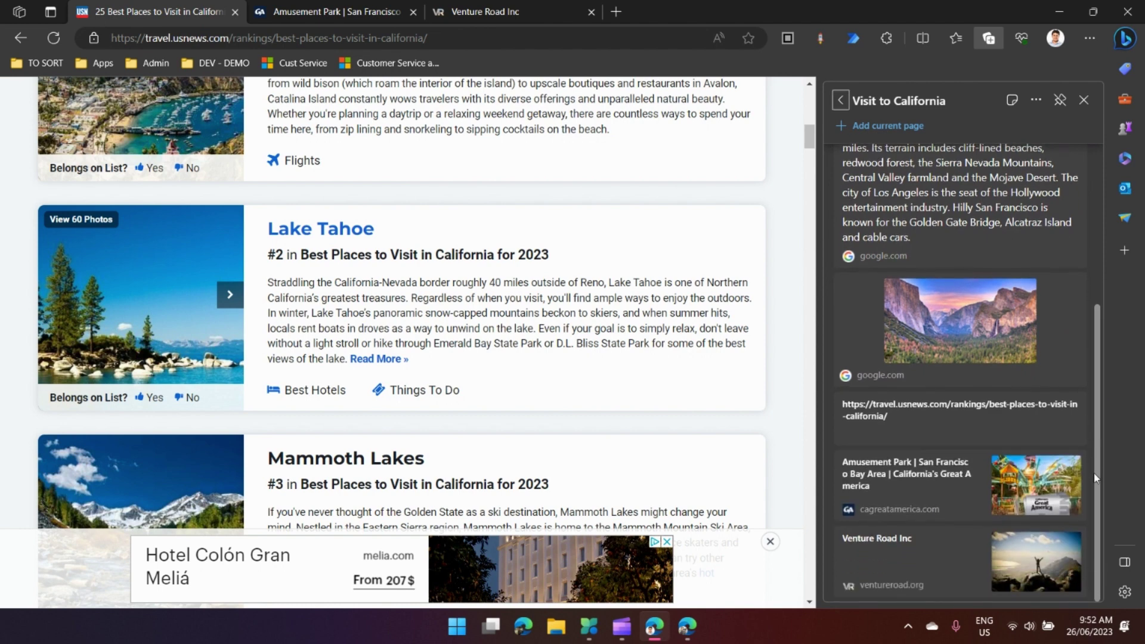
{"action": "left_click_drag", "start_coordinate": [1096, 478], "coordinate": [1080, 205]}
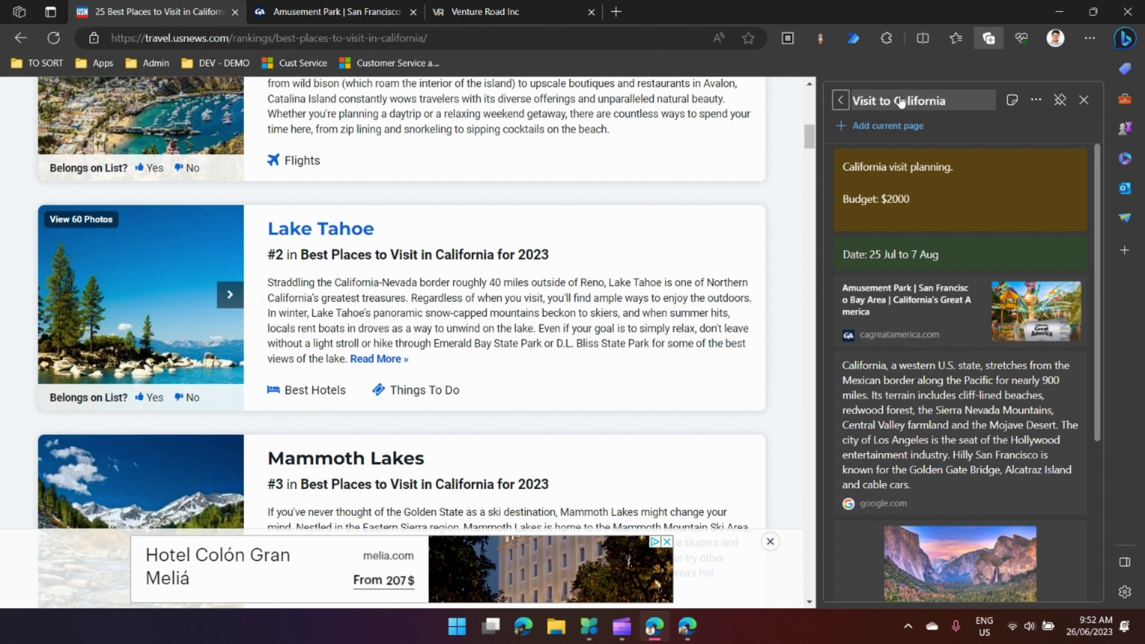
Go back to the full collections list, with Visit to California now showing 8 items.
{"action": "left_click", "coordinate": [840, 102]}
{"action": "mouse_move", "coordinate": [879, 177]}
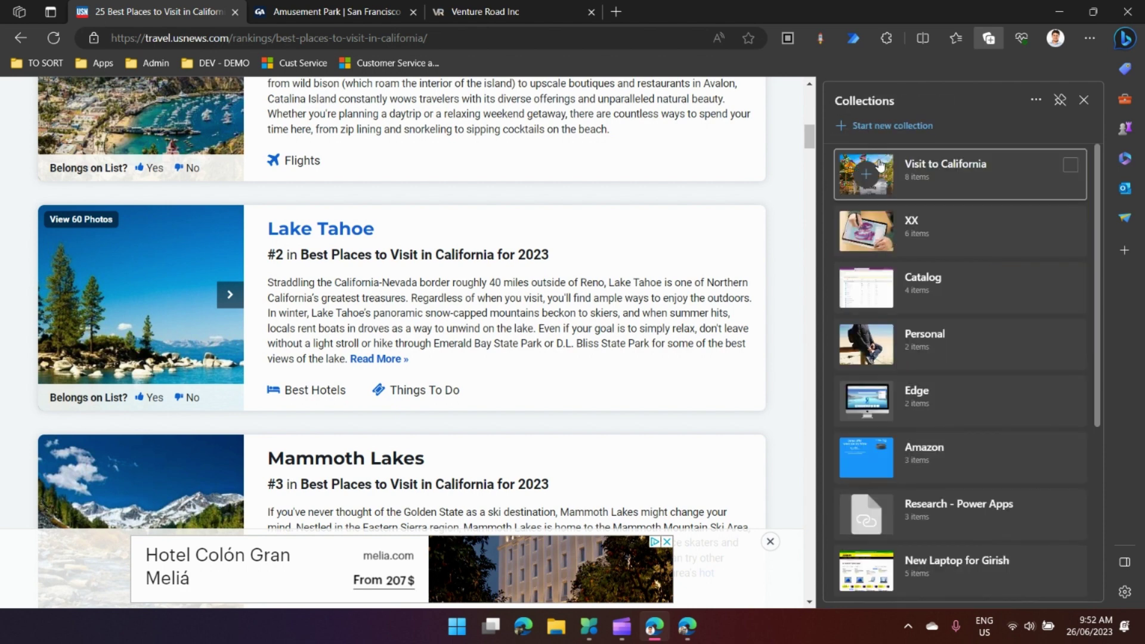
{"action": "mouse_move", "coordinate": [880, 245]}
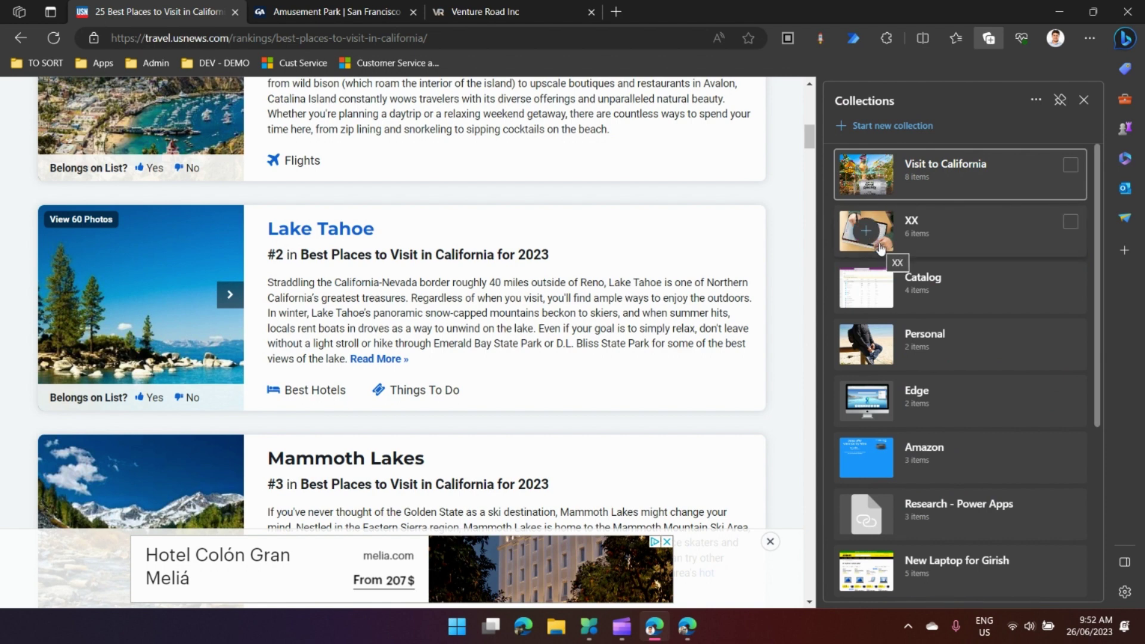